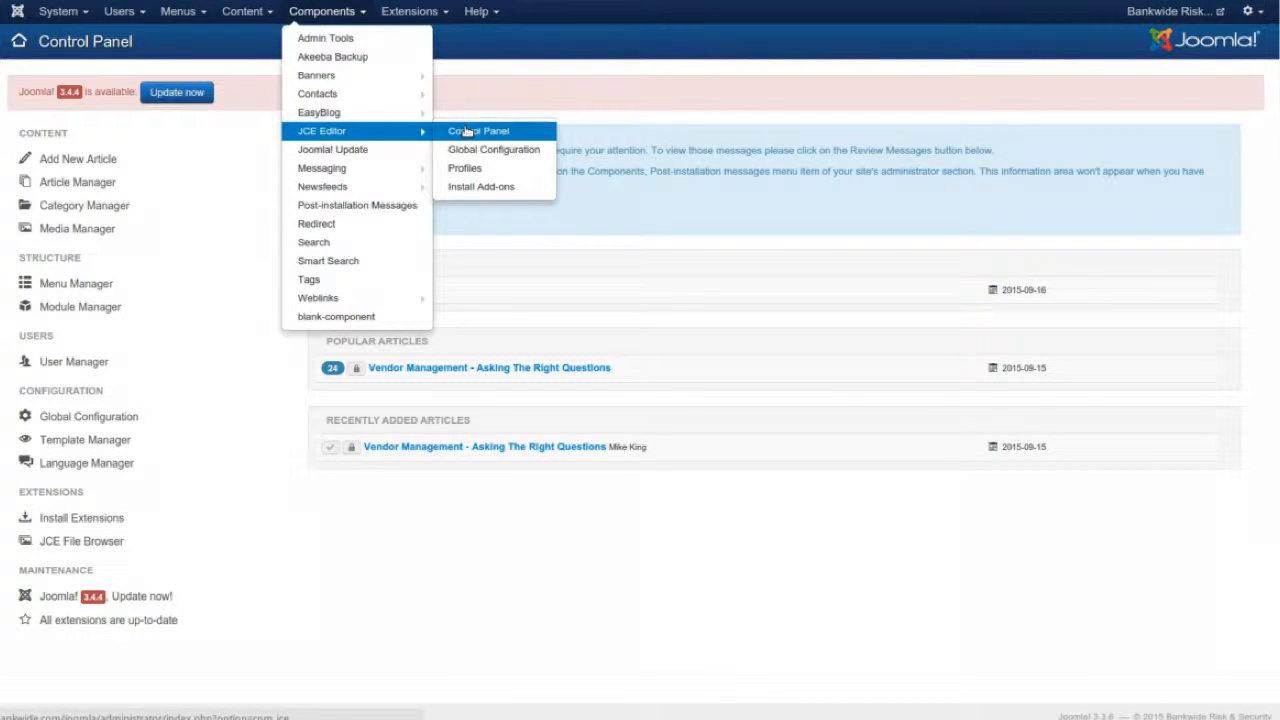
Open the Mobile profile for editing from the JCE Editor profiles
click(466, 170)
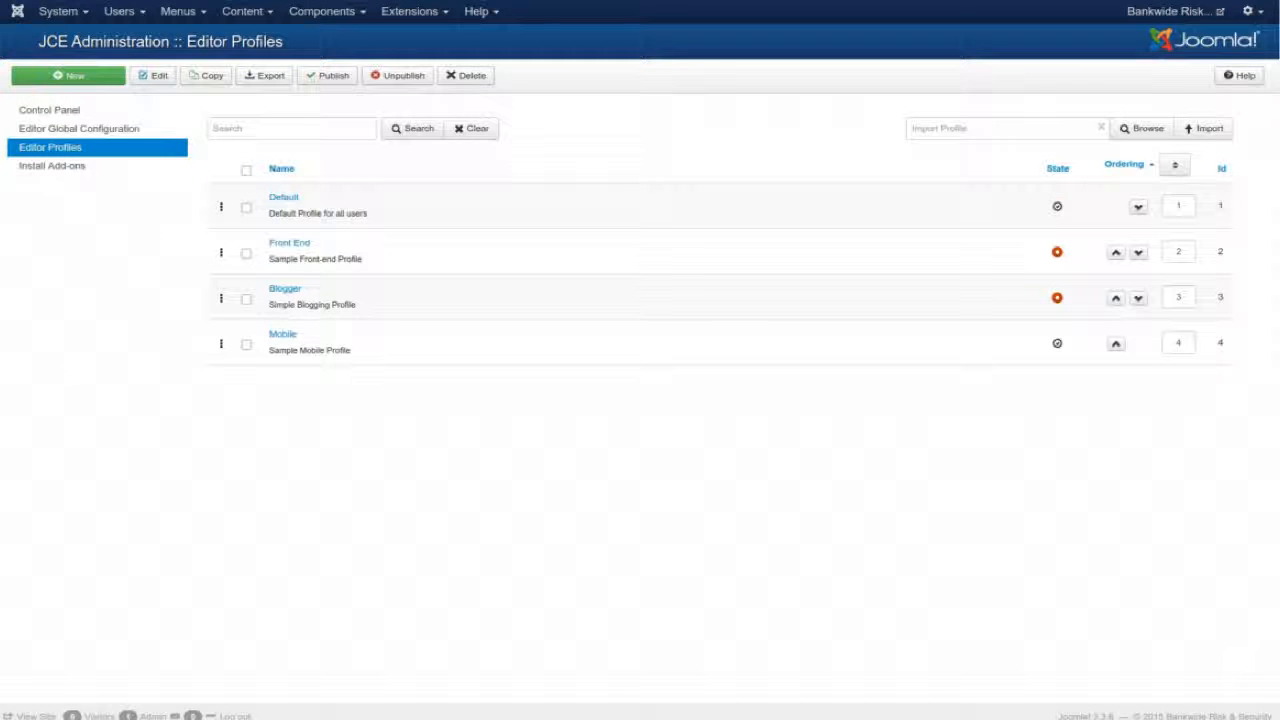
click(1058, 345)
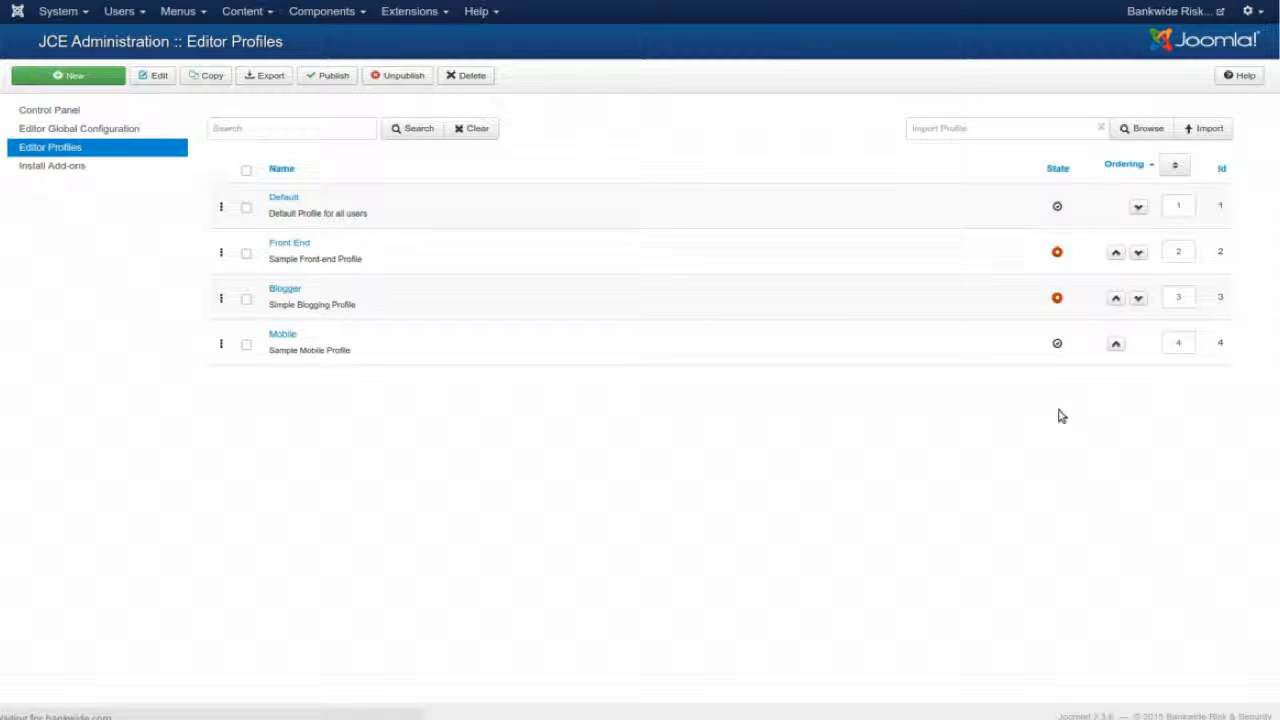
click(1058, 346)
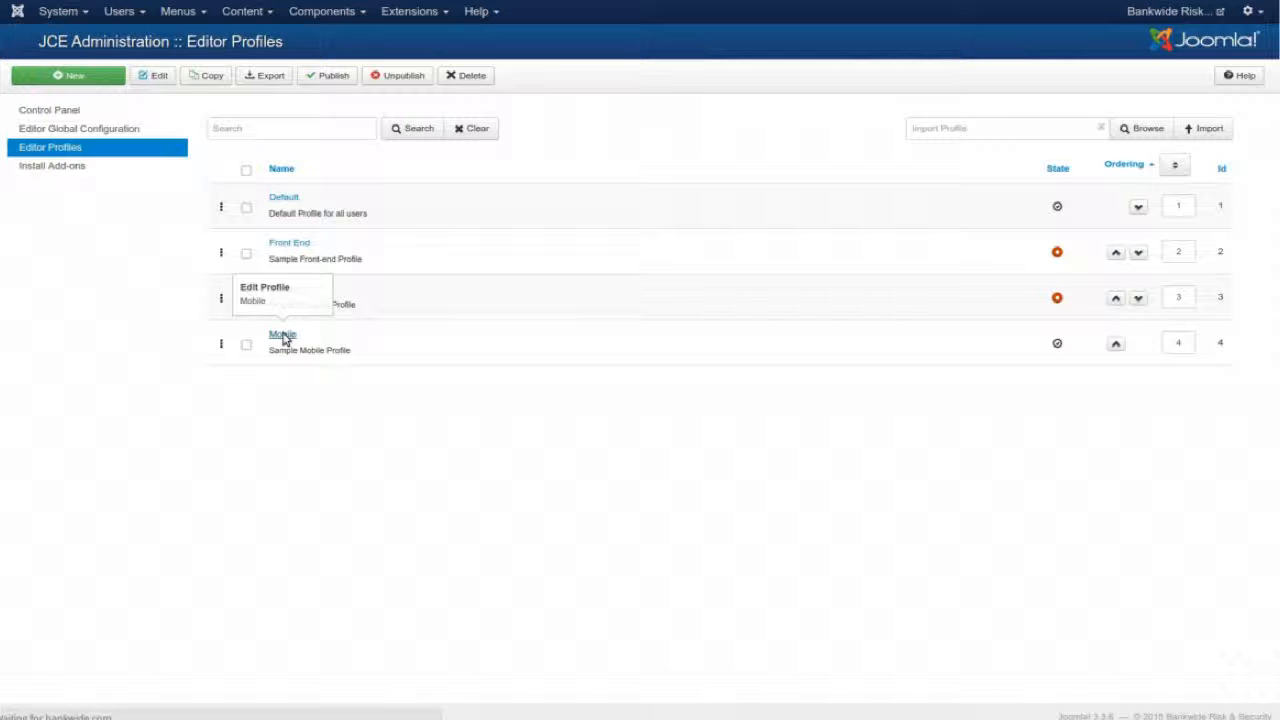
click(283, 335)
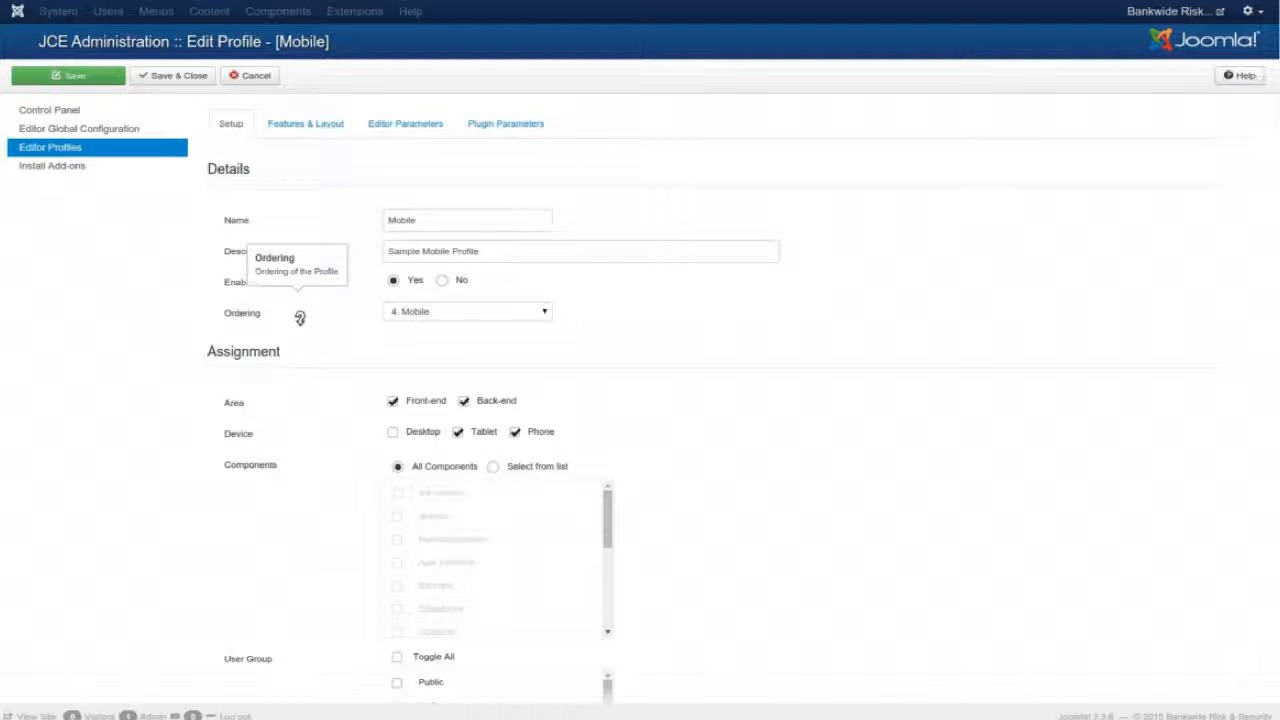
Assign the Mobile profile to desktop devices too, and clear every user group except Super Users
scroll(279, 448, down, 2)
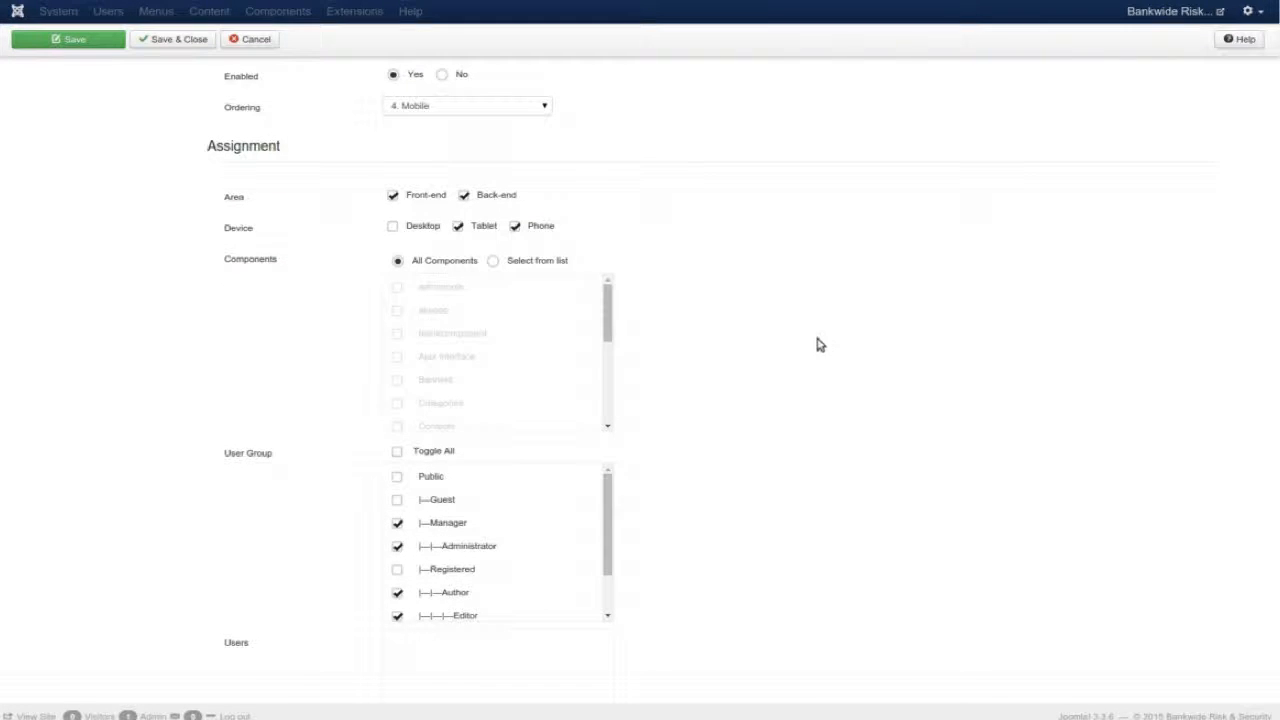
click(395, 228)
scroll(281, 340, down, 2)
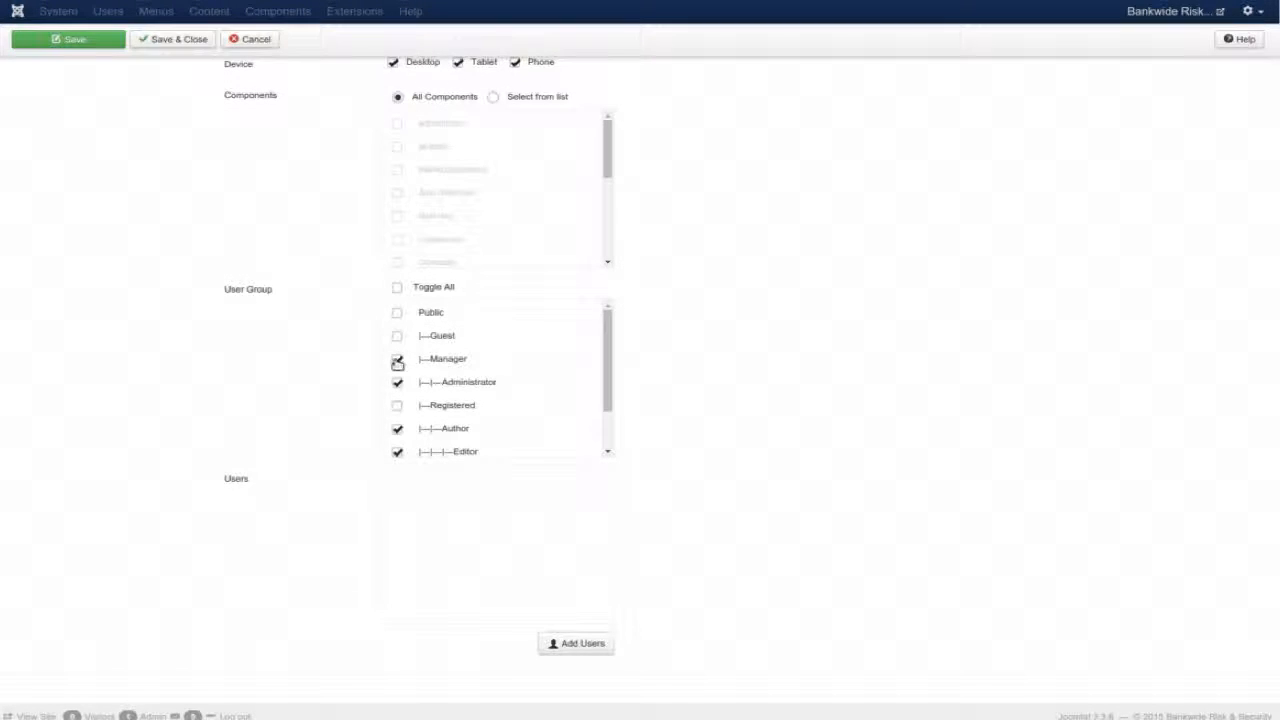
click(397, 360)
click(397, 429)
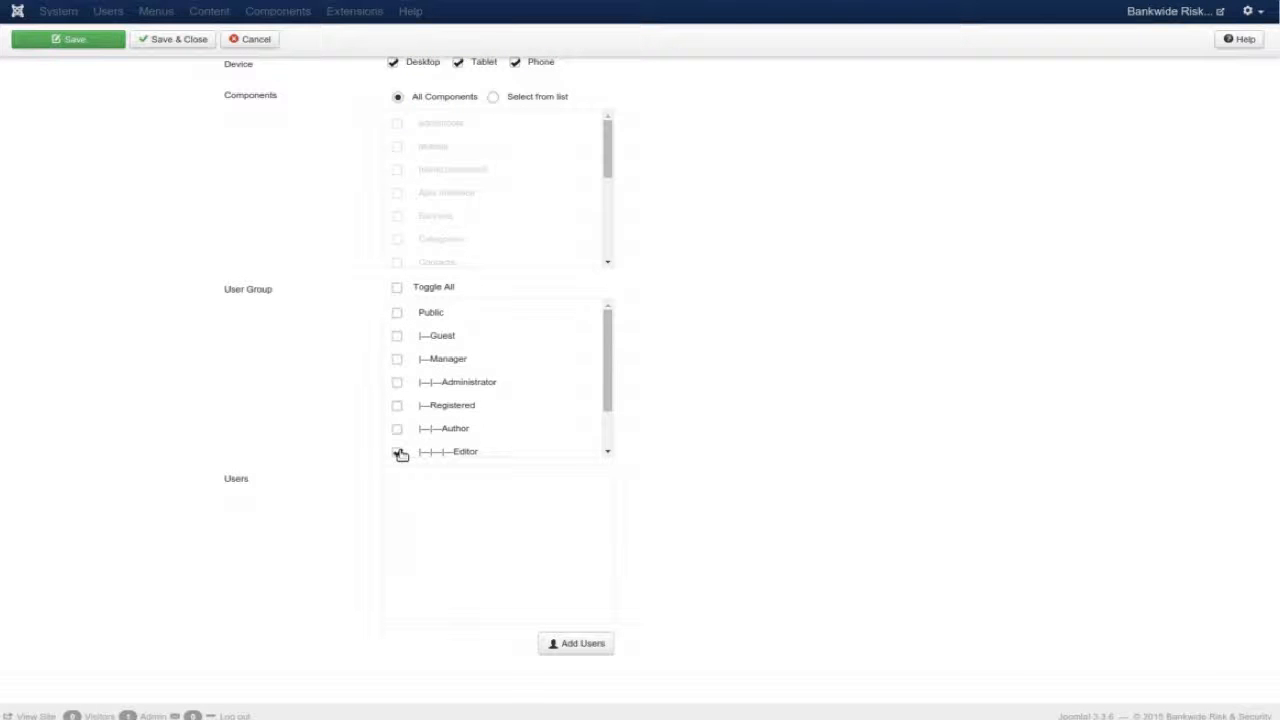
scroll(549, 386, down, 1)
click(399, 420)
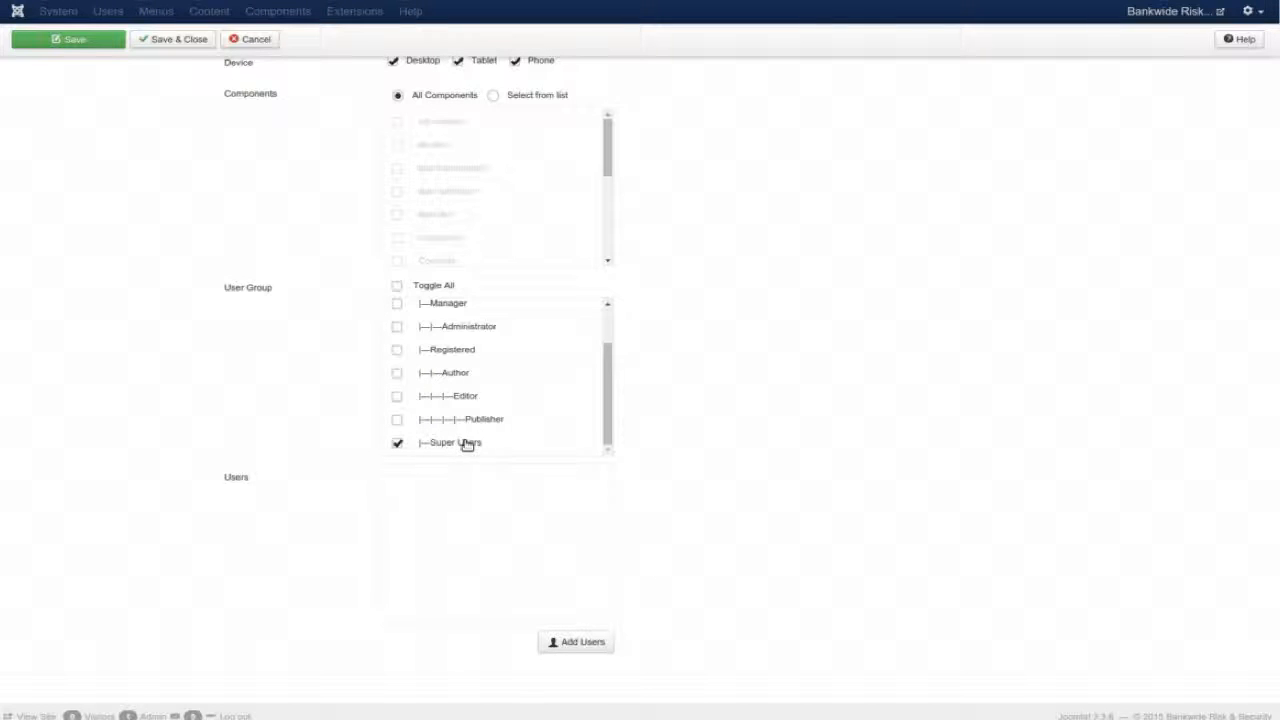
scroll(754, 300, up, 5)
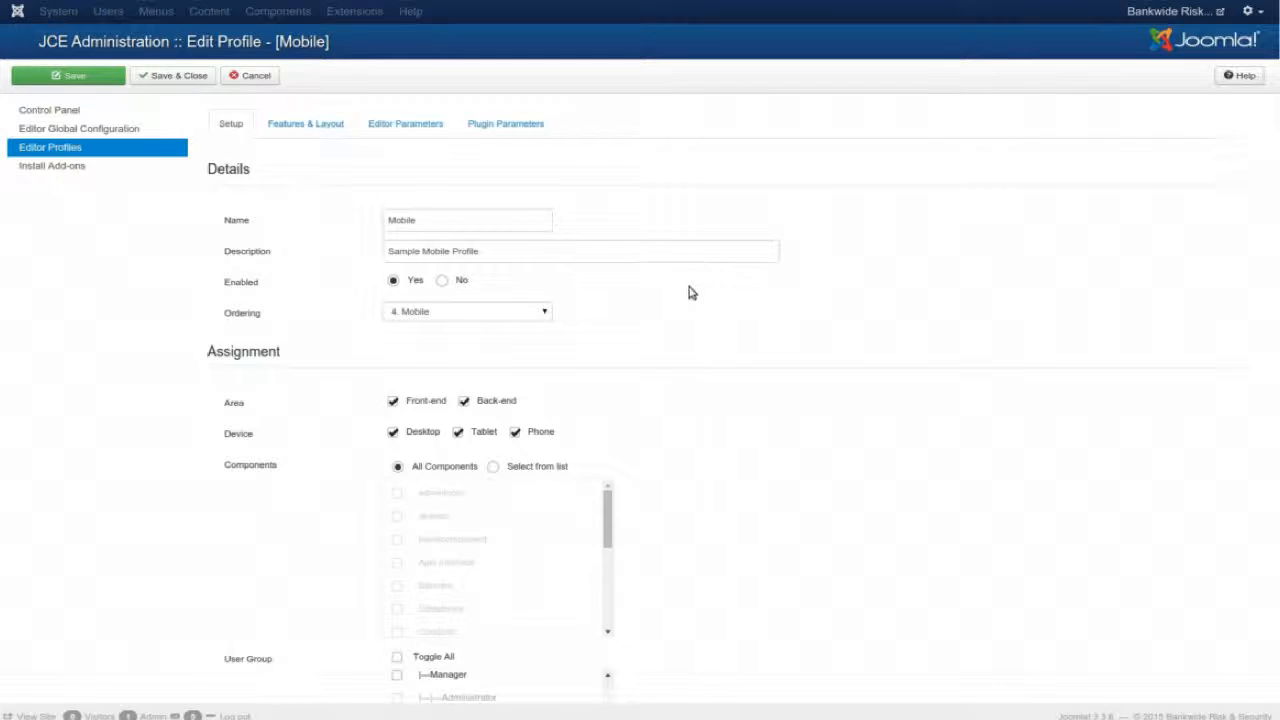
Set the profile's Editor Toggle to Yes and its default Editor State to Off
click(300, 124)
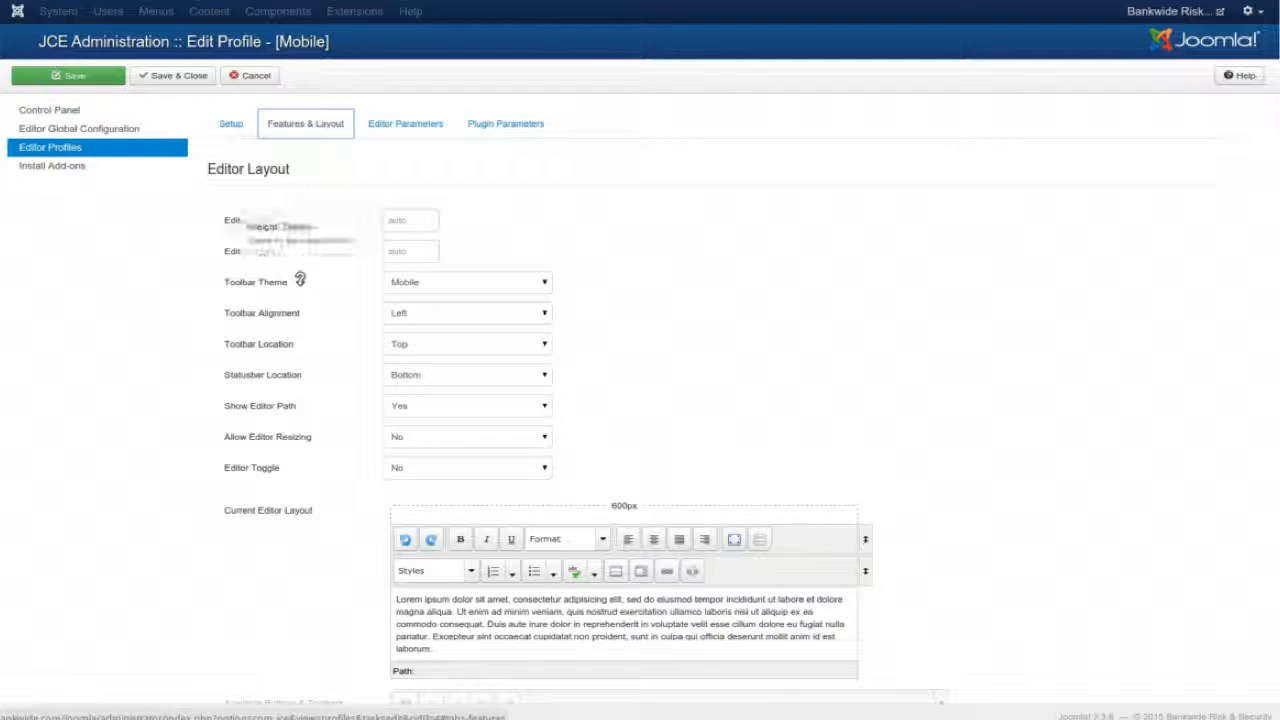
scroll(300, 475, down, 3)
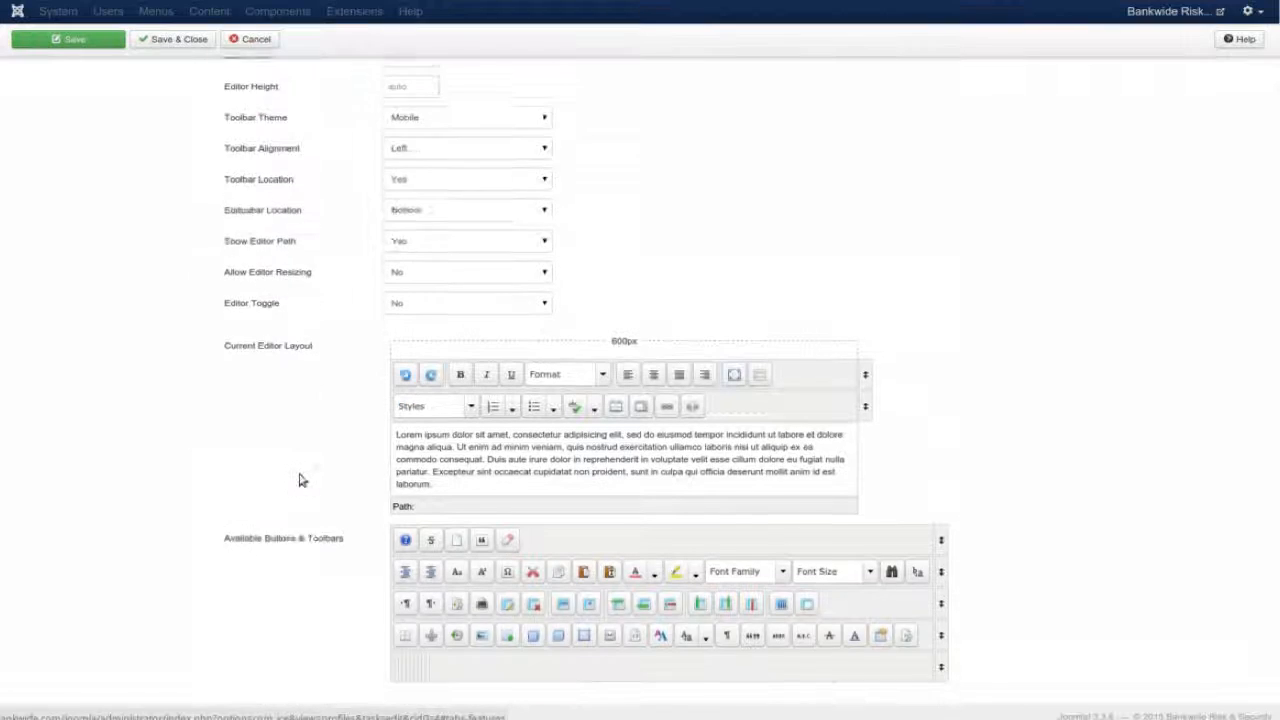
click(409, 182)
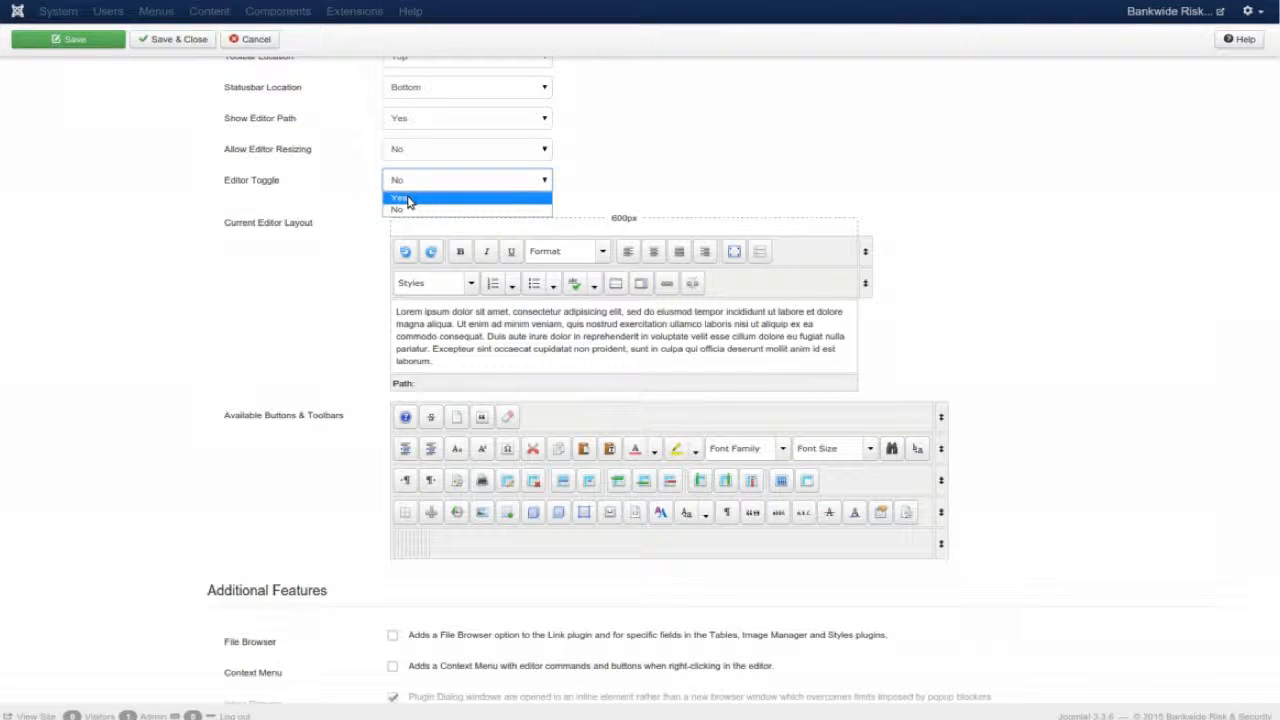
click(408, 200)
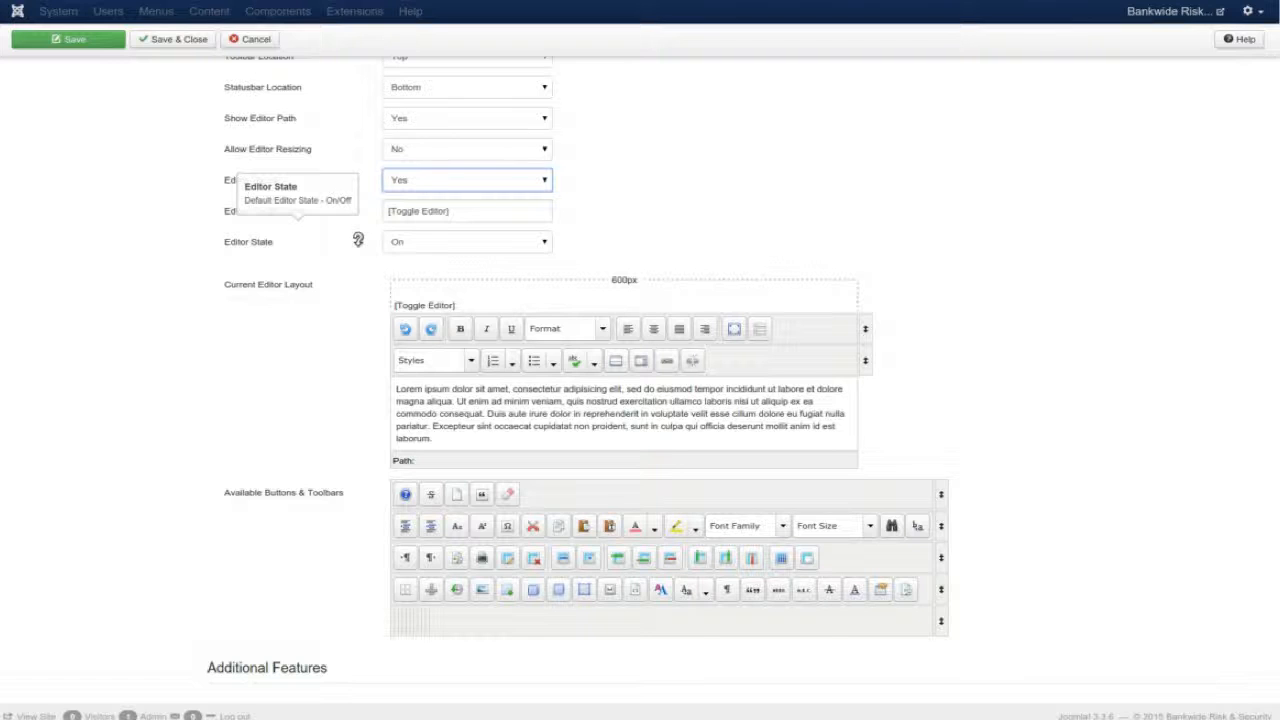
click(417, 249)
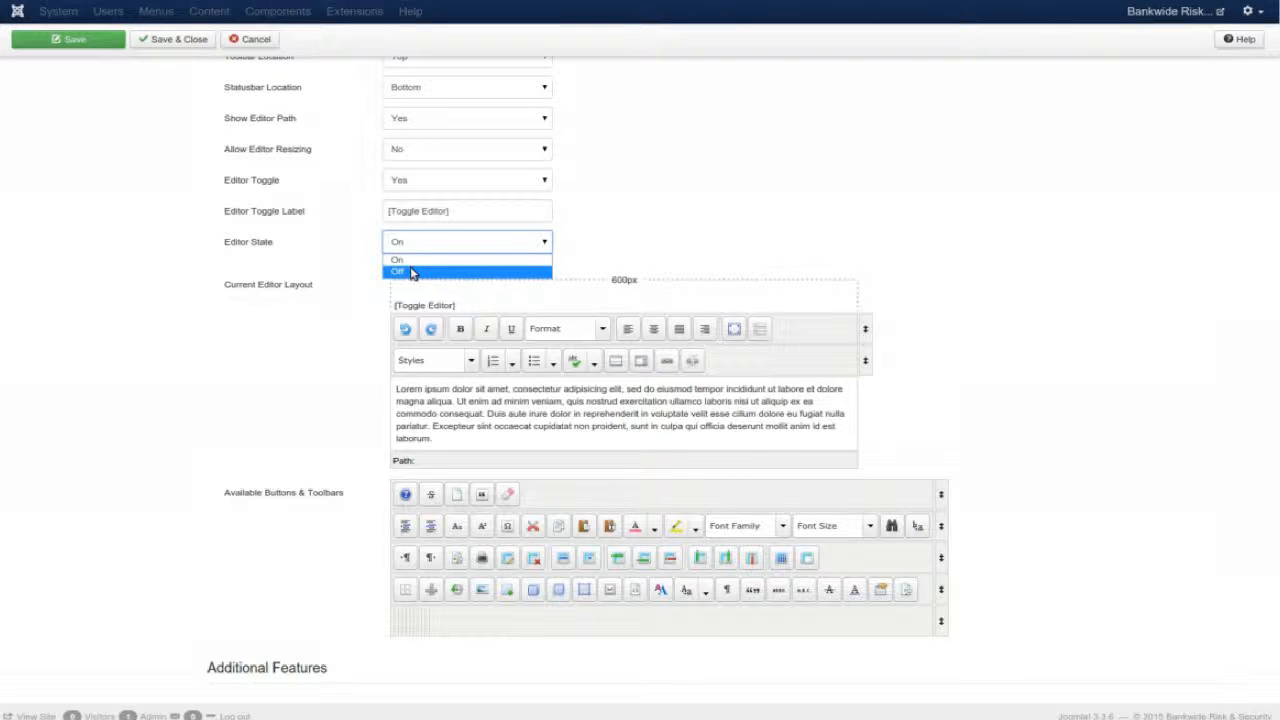
click(410, 273)
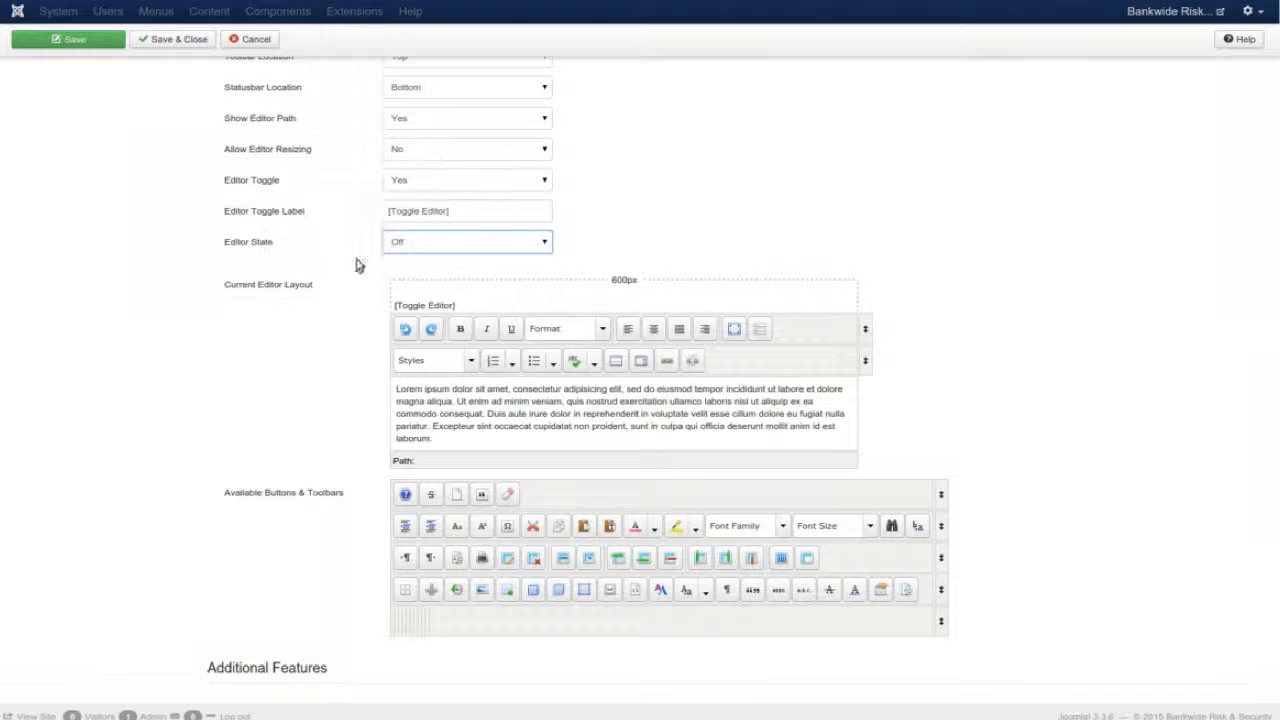
mouse_move(345, 226)
Enable the Media Support and Context Menu additional features for the profile
scroll(305, 370, down, 1)
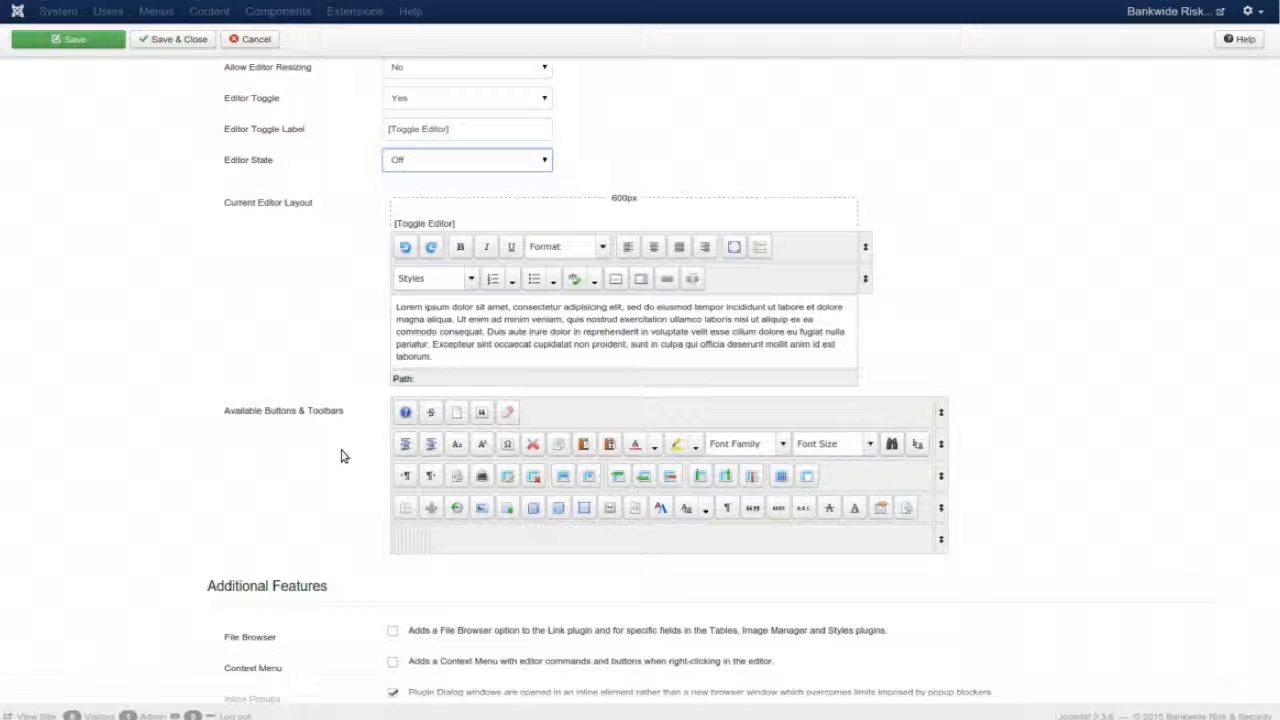
scroll(338, 477, down, 1)
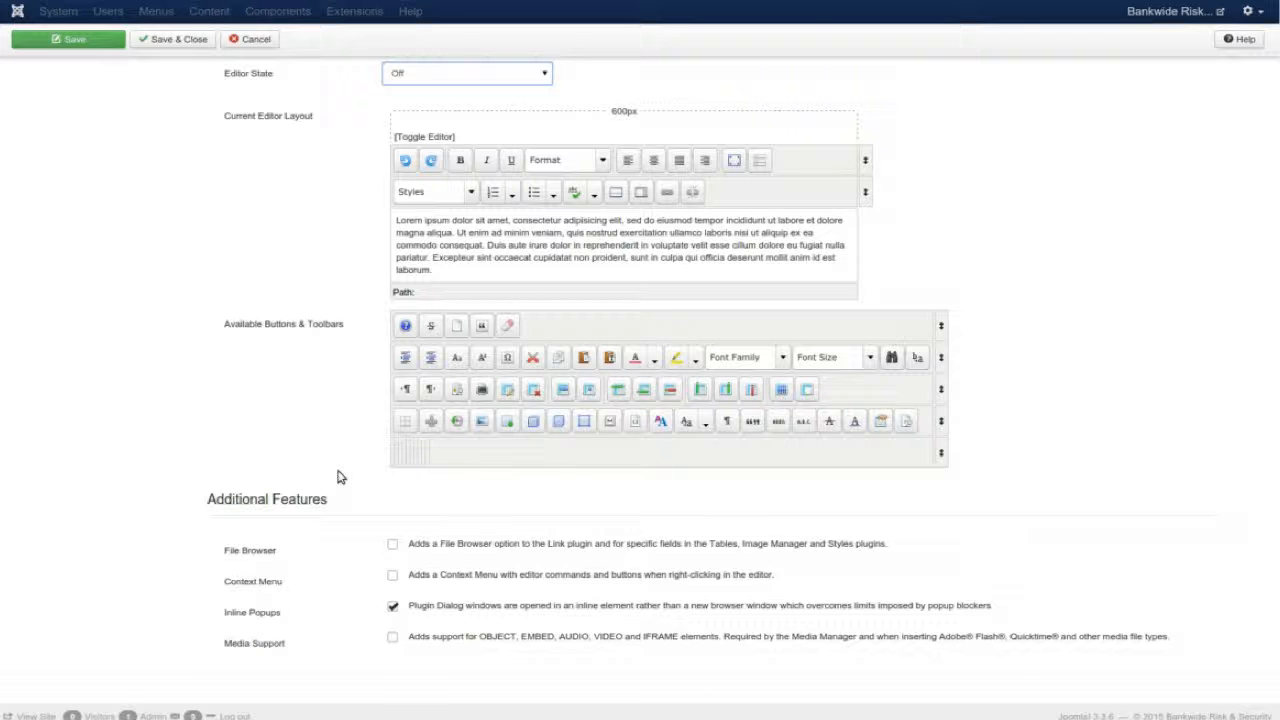
click(394, 639)
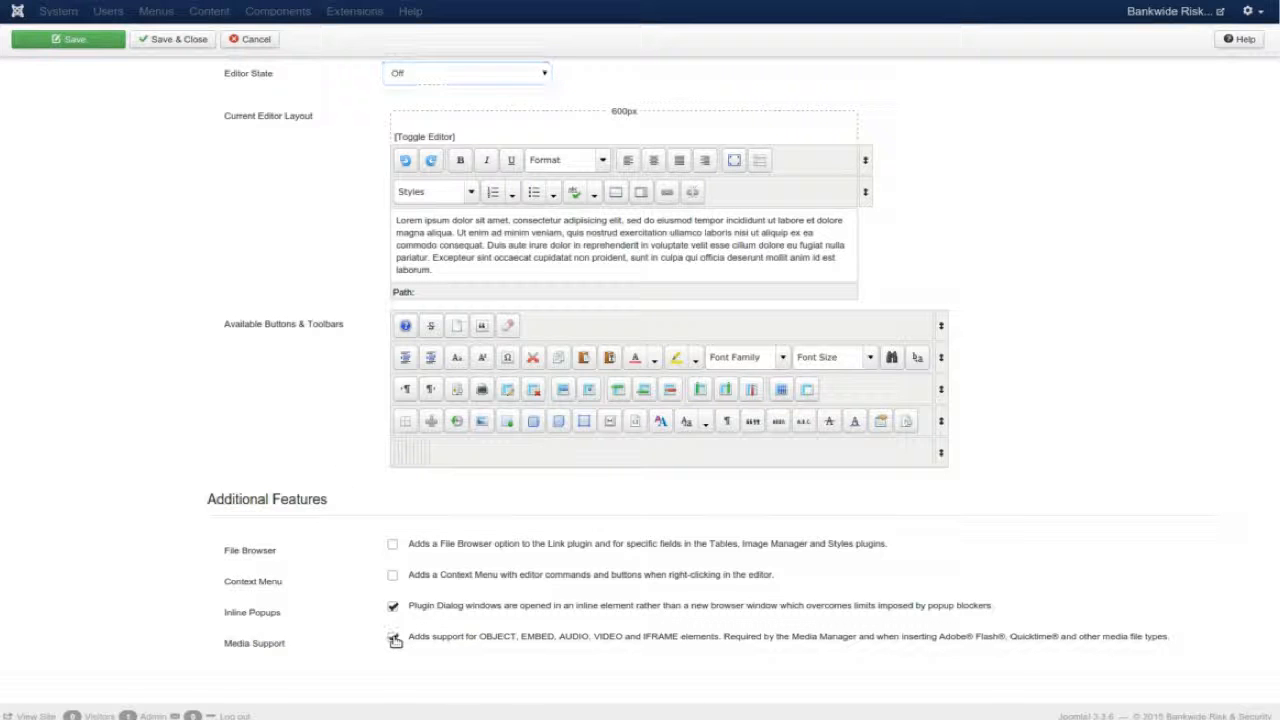
click(393, 577)
Review the Validate HTML and Doctype options among the profile's Cleanup & Output parameters
scroll(1083, 376, up, 5)
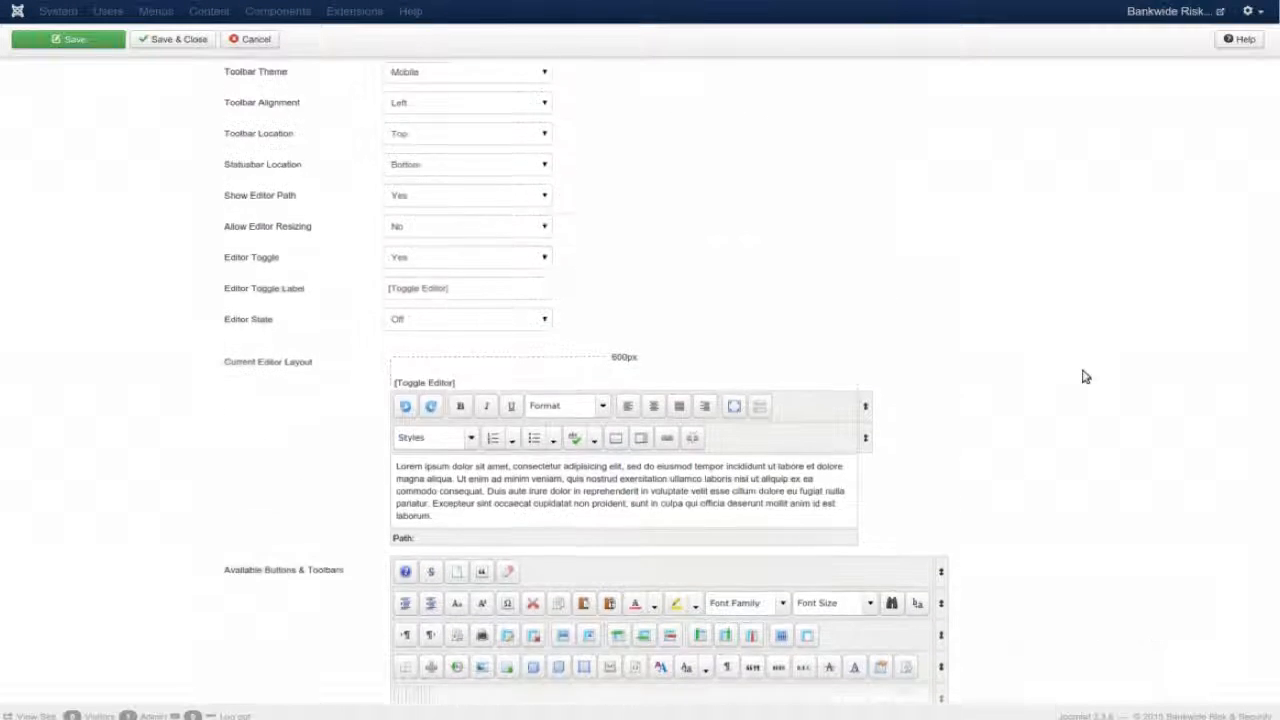
click(410, 124)
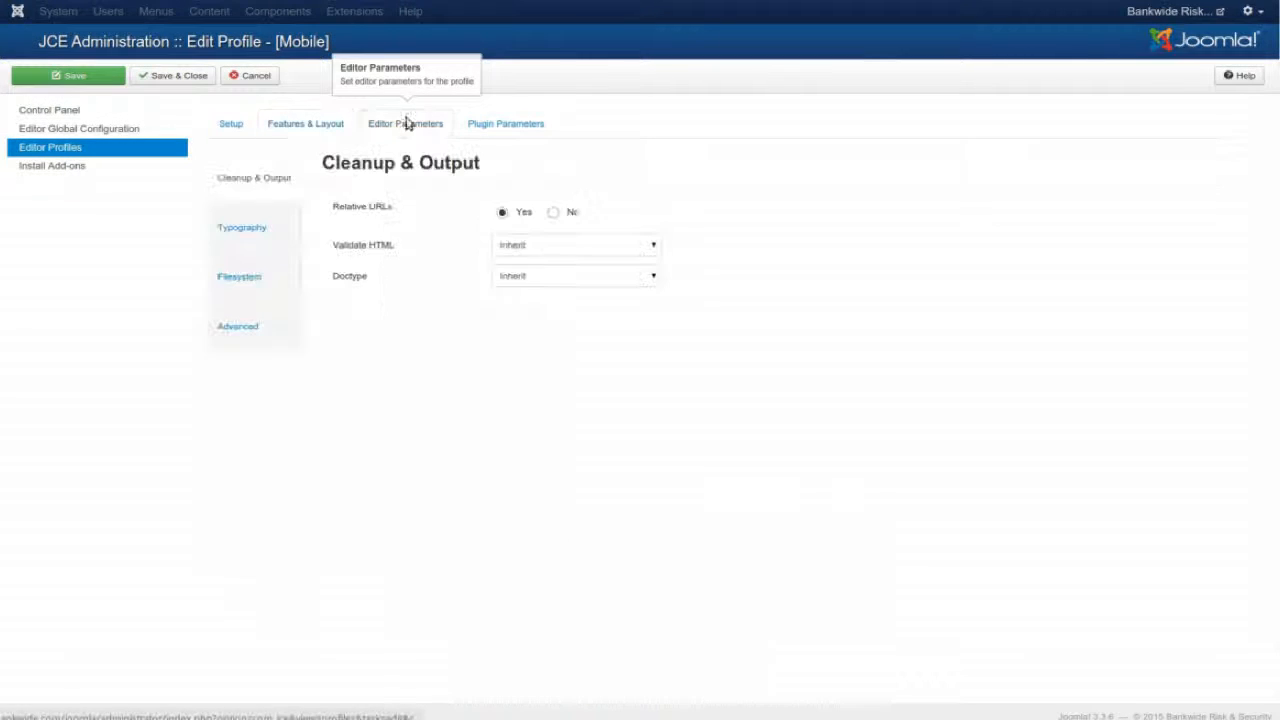
mouse_move(383, 232)
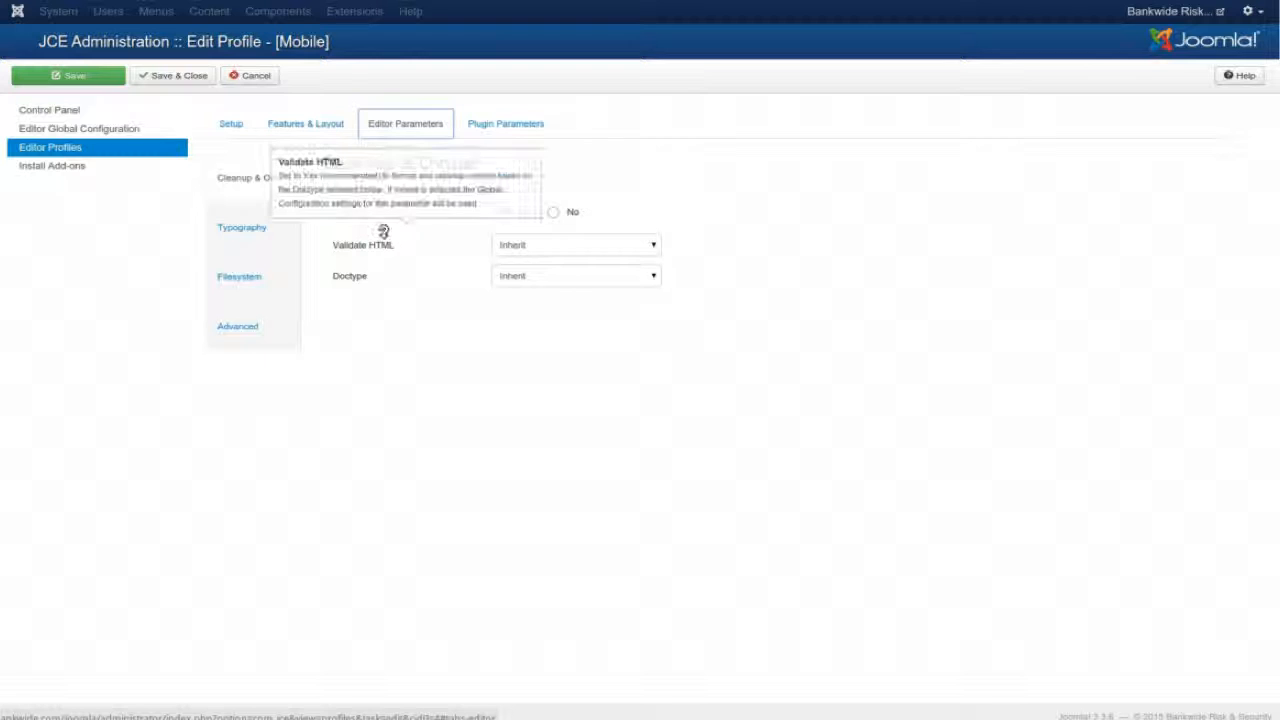
click(531, 246)
click(523, 275)
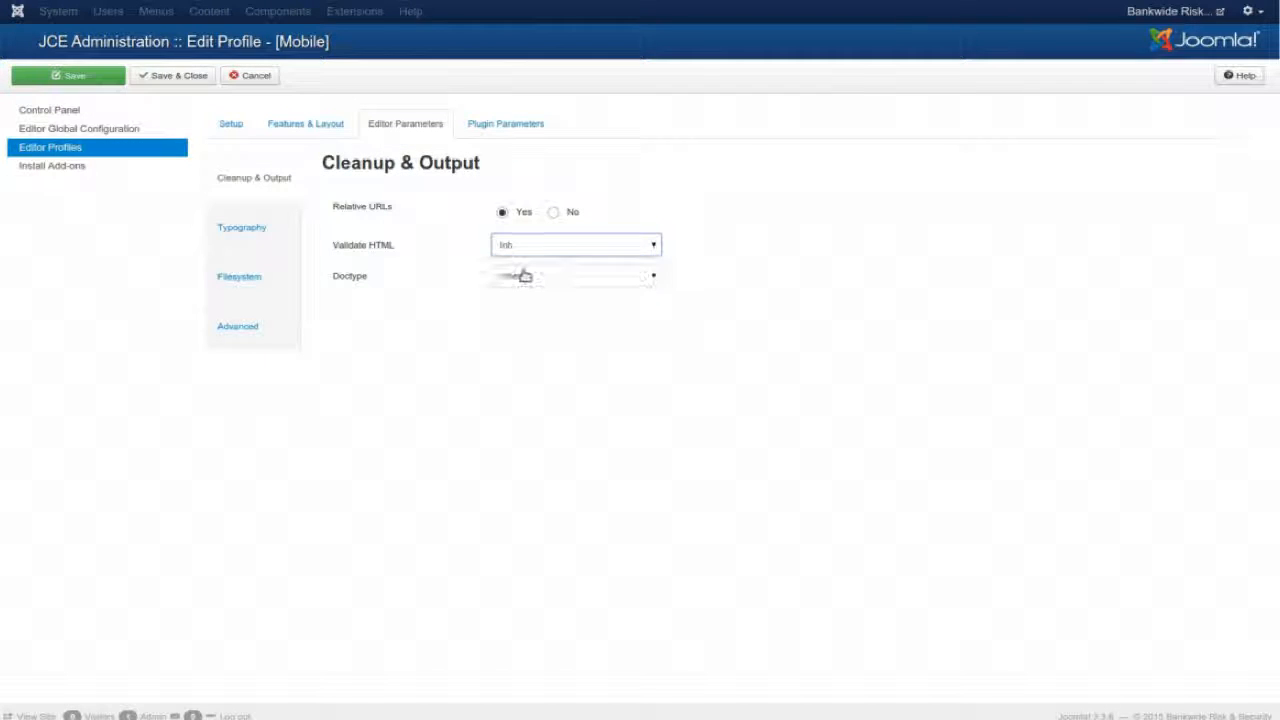
mouse_move(386, 268)
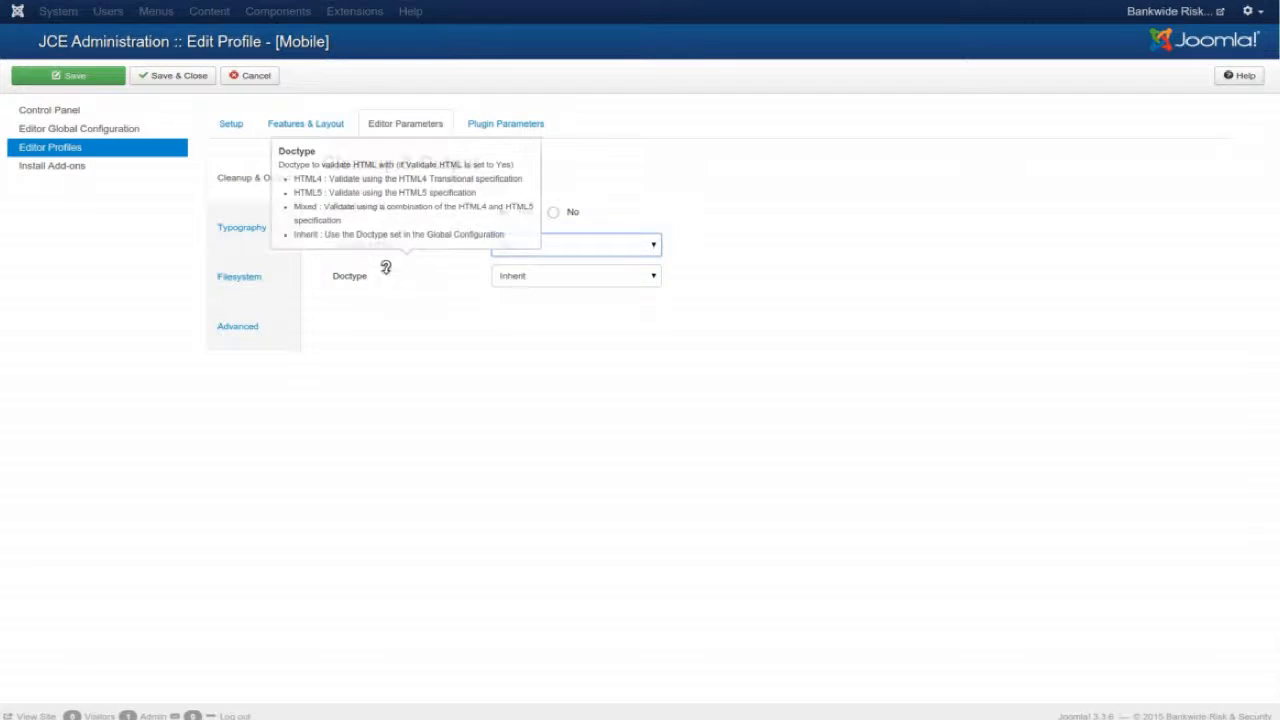
Set the Typography container element and Enter key behaviour to Div Container & Div on Enter, keeping Editor Styles on Inherit
click(244, 228)
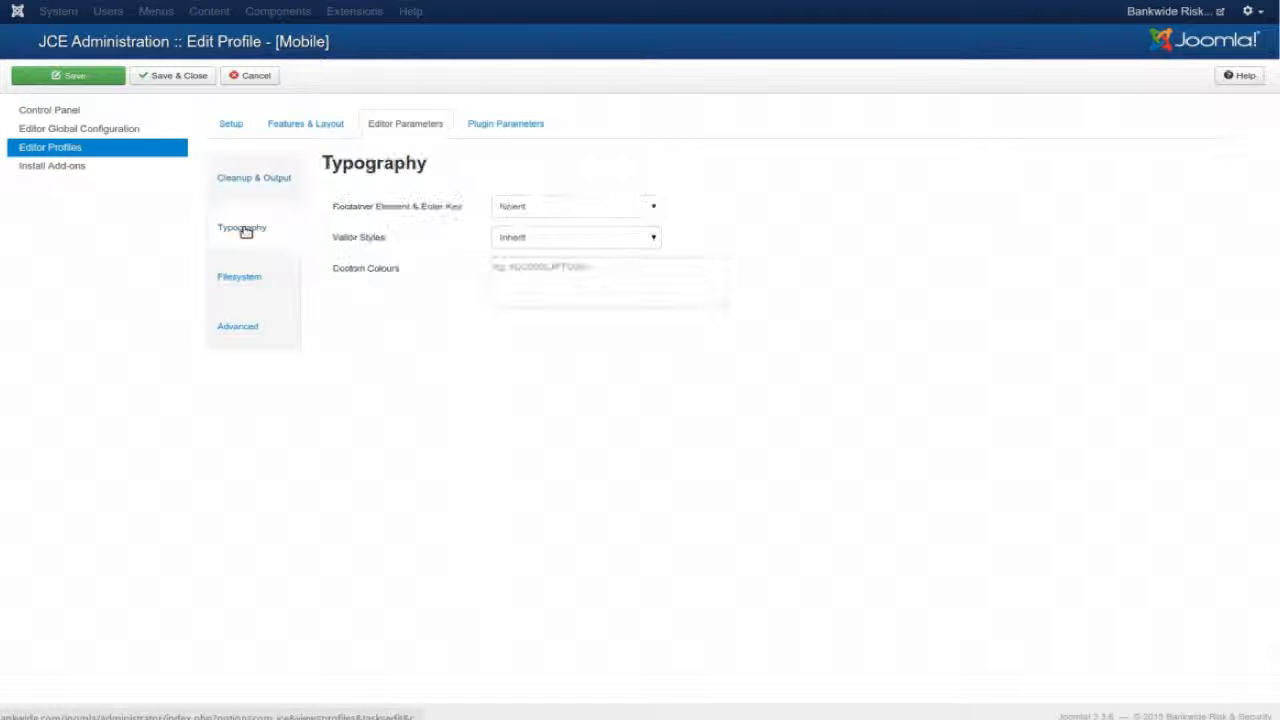
click(539, 209)
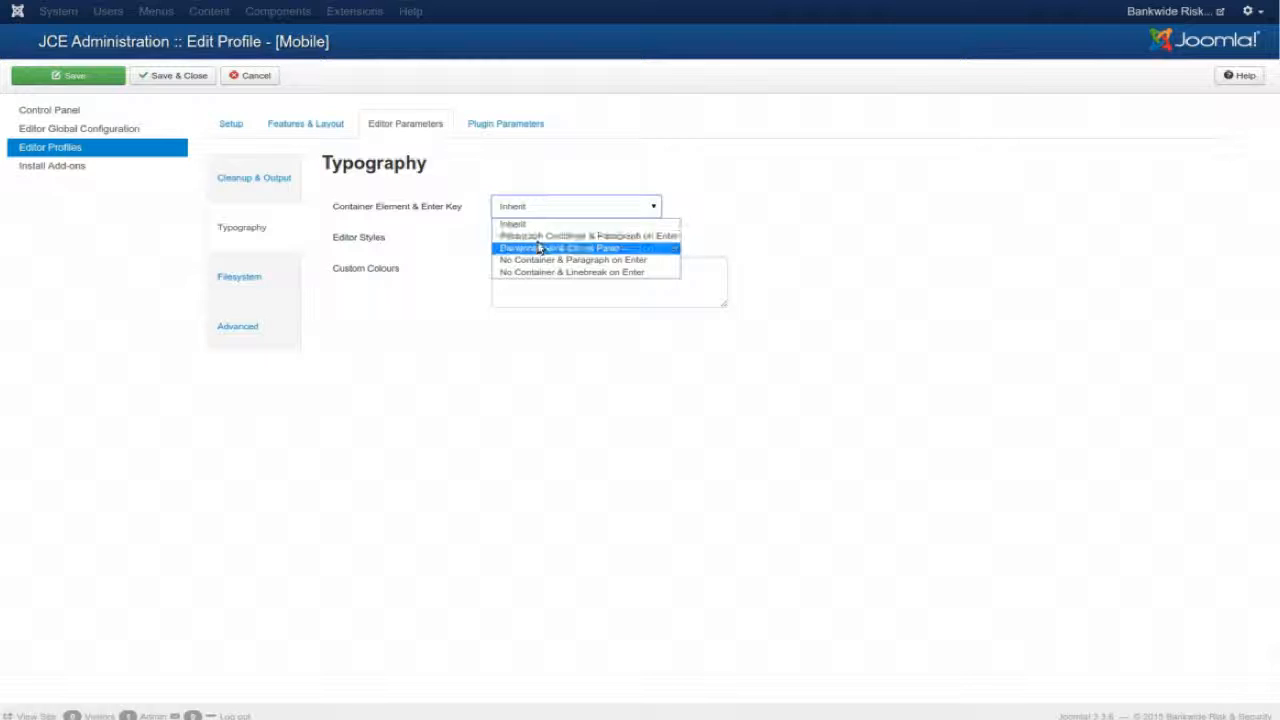
click(539, 249)
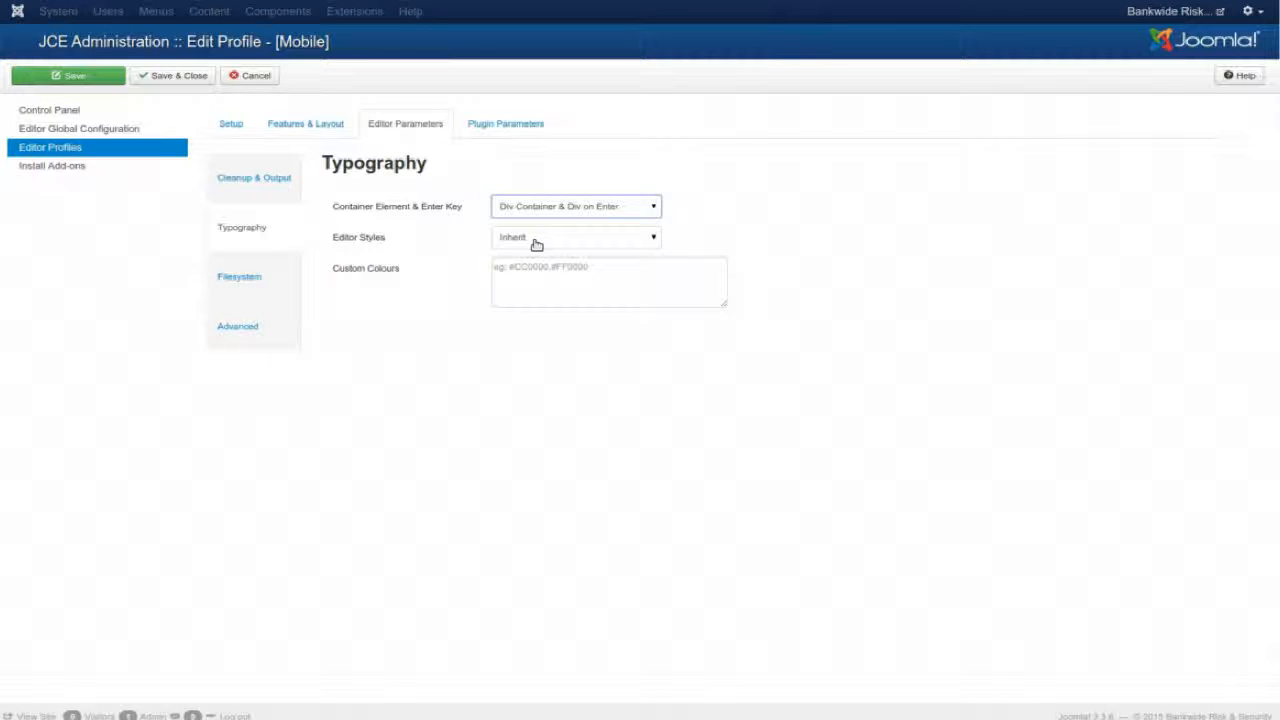
click(542, 240)
click(542, 240)
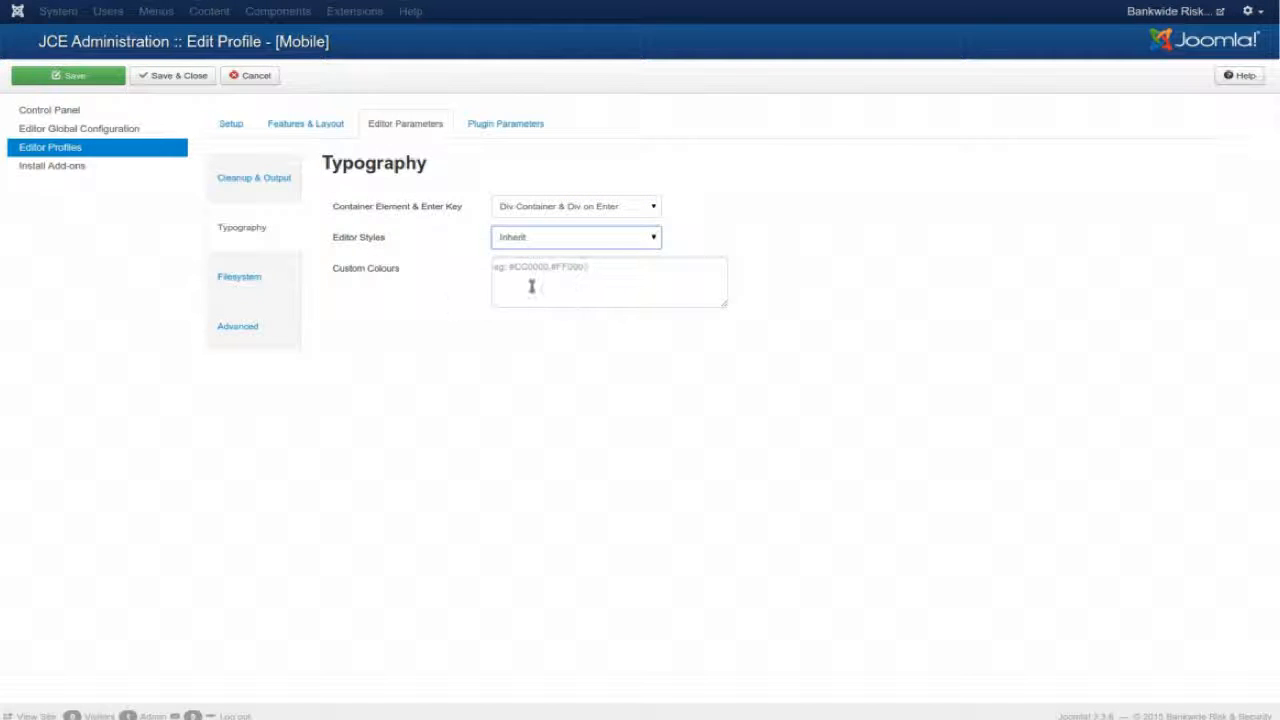
Review the profile's Filesystem parameters, including upload, file browser and file naming options
click(249, 279)
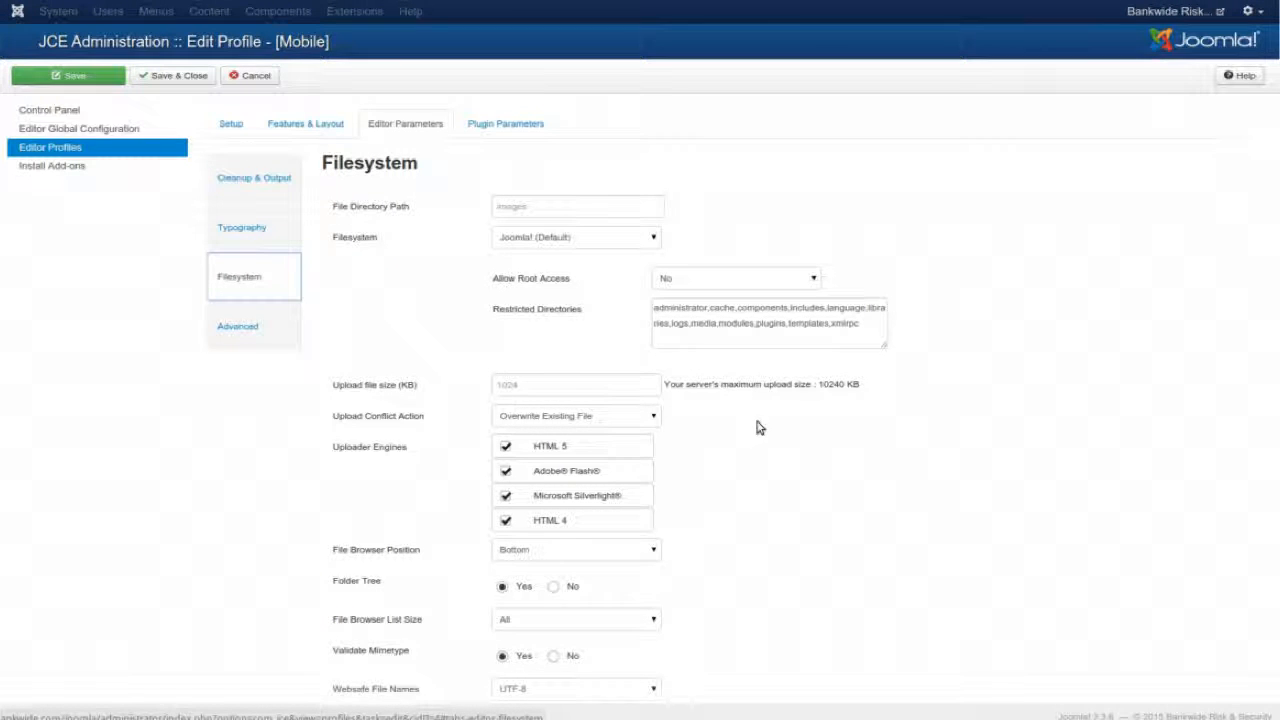
scroll(847, 429, down, 3)
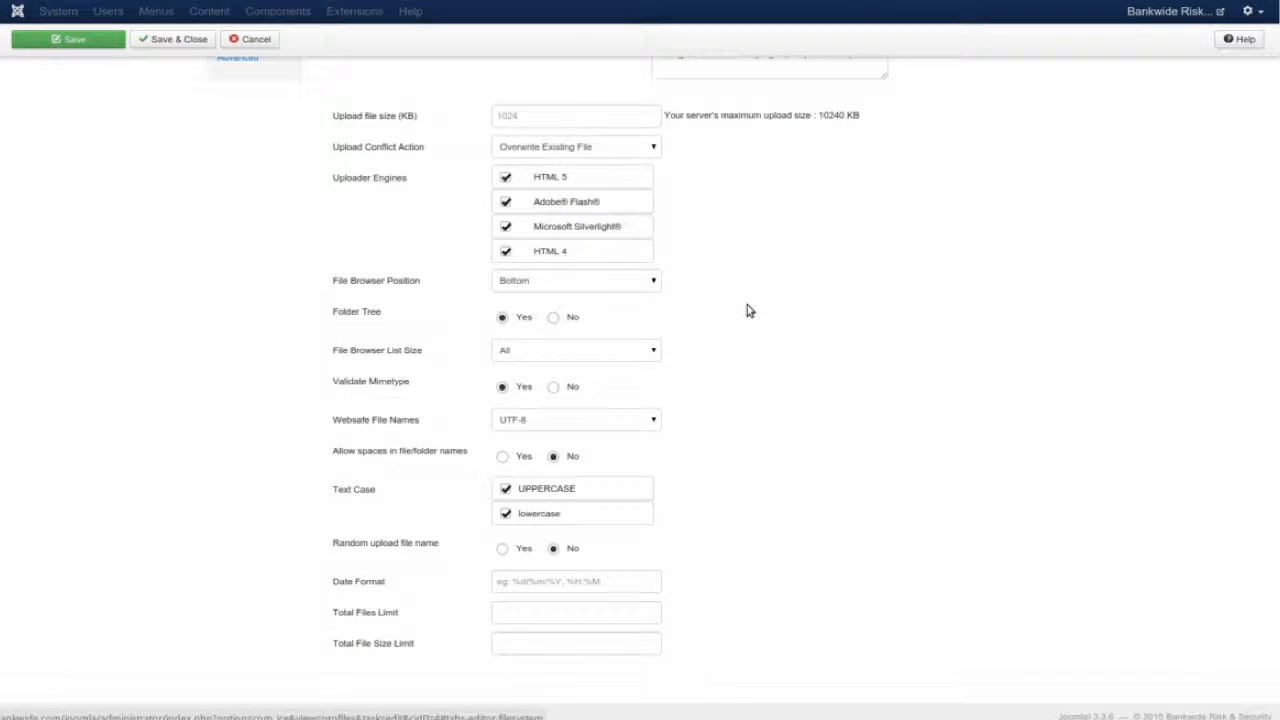
scroll(752, 533, up, 3)
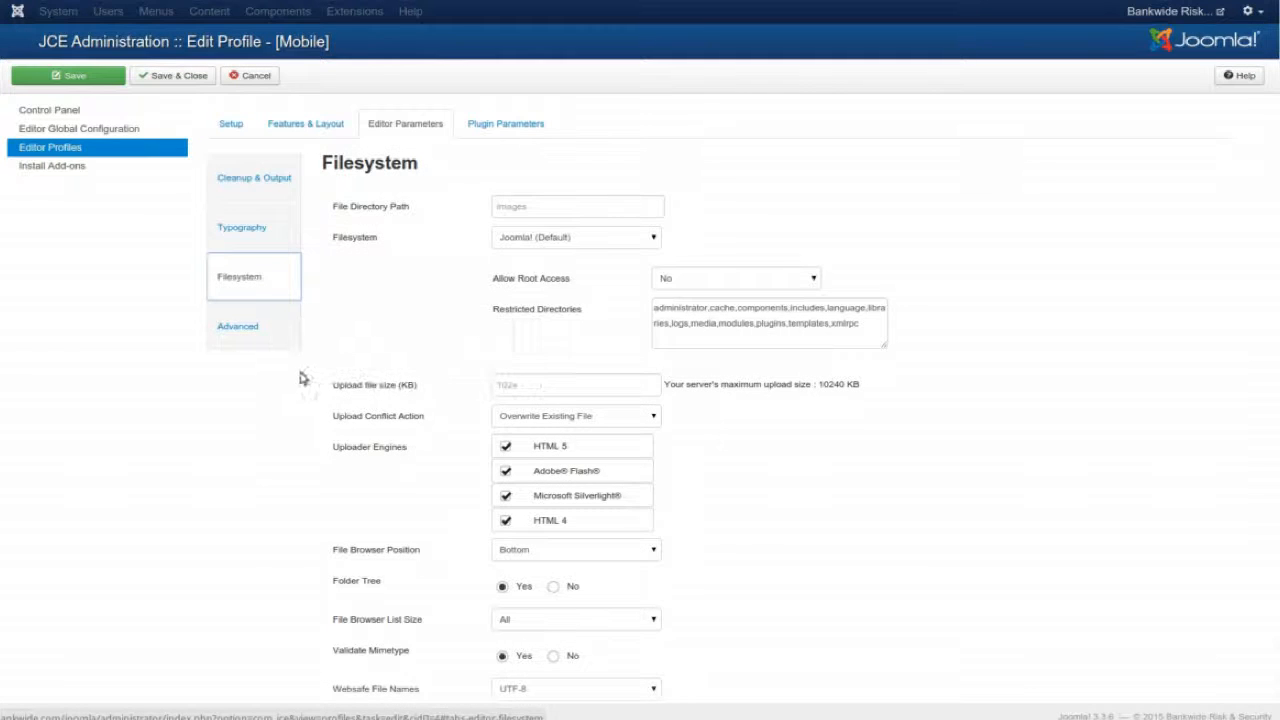
Allow JavaScript, CSS and PHP in the profile's Advanced editor parameters
click(224, 330)
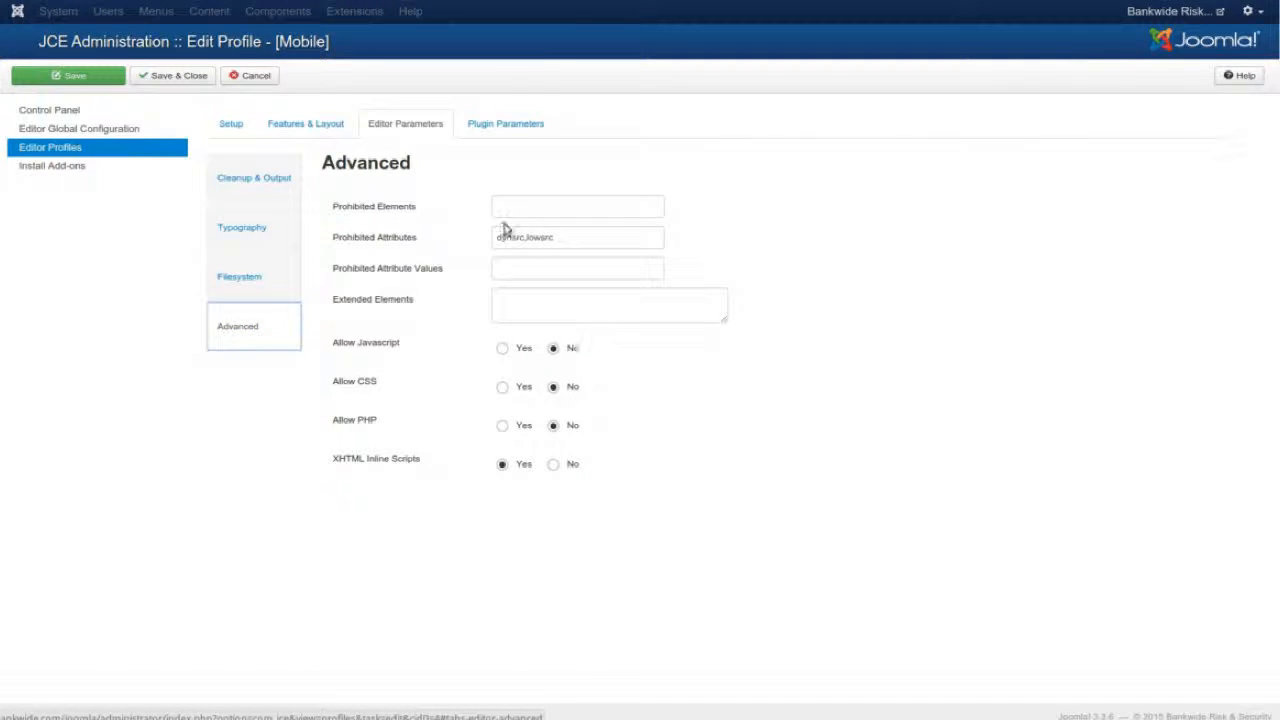
mouse_move(422, 294)
click(502, 348)
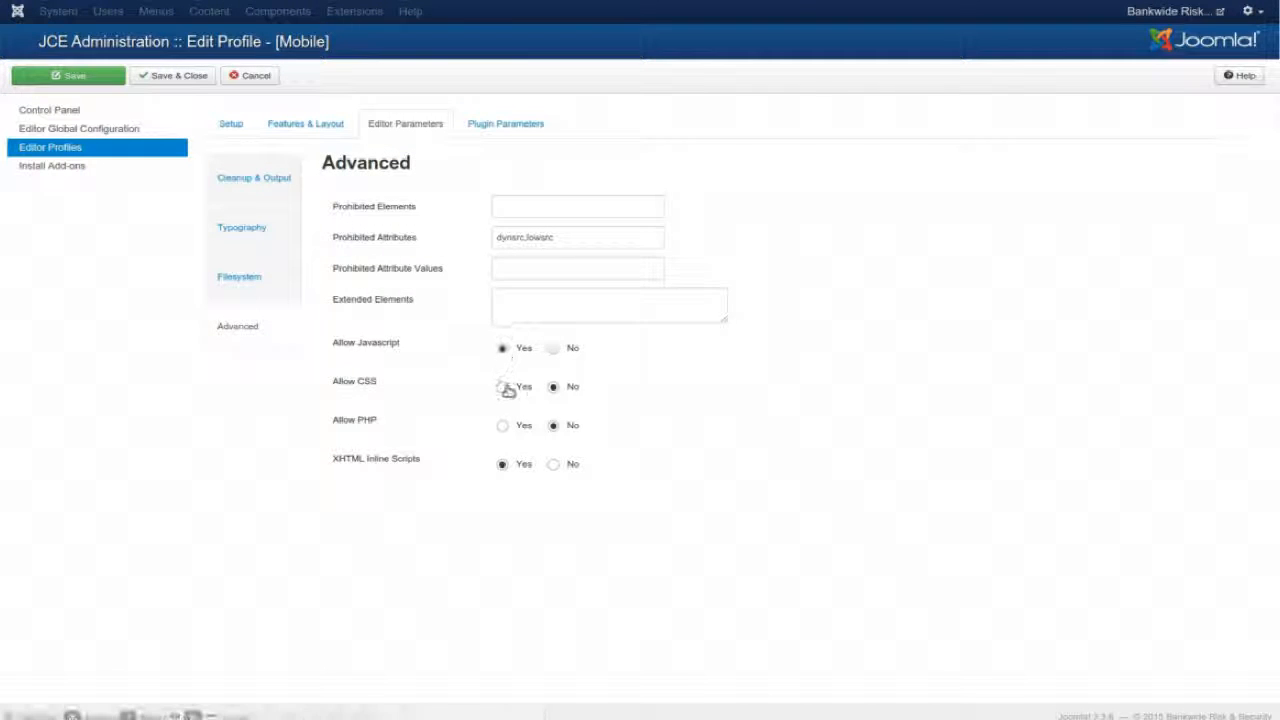
click(503, 388)
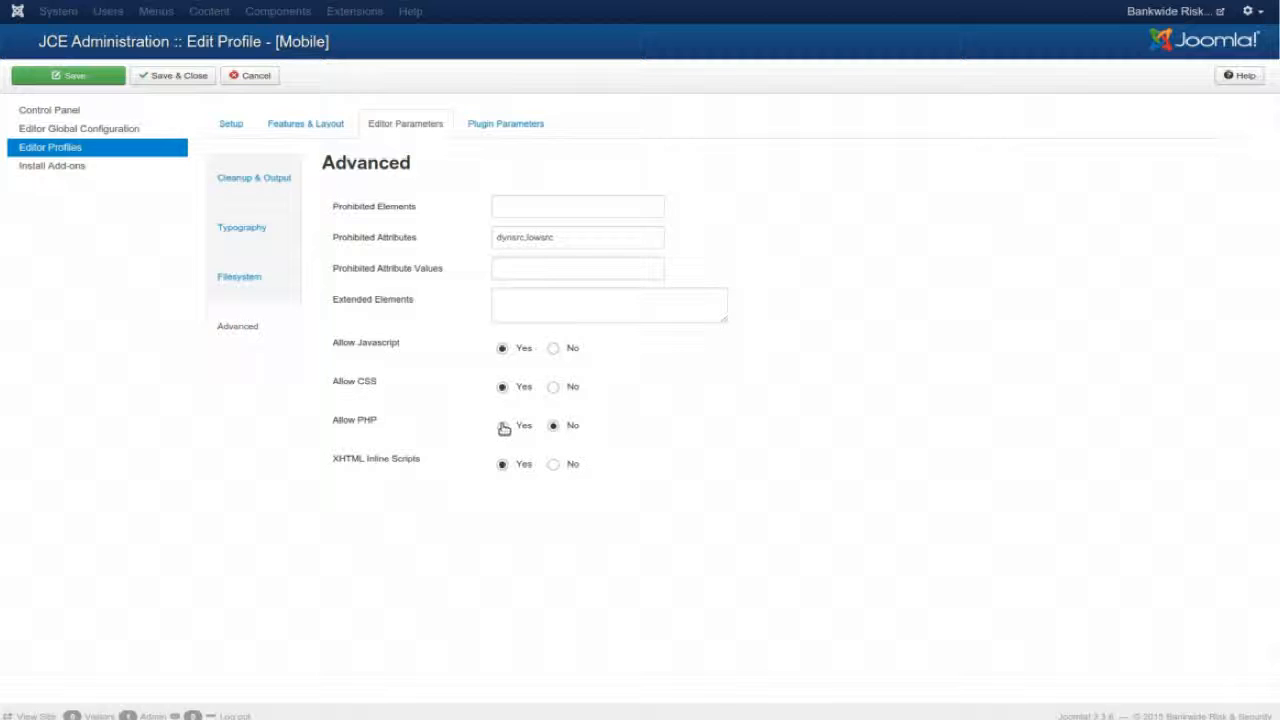
click(503, 426)
Review the Format Select elements among the Mobile profile's plugin parameters and save the profile
click(491, 131)
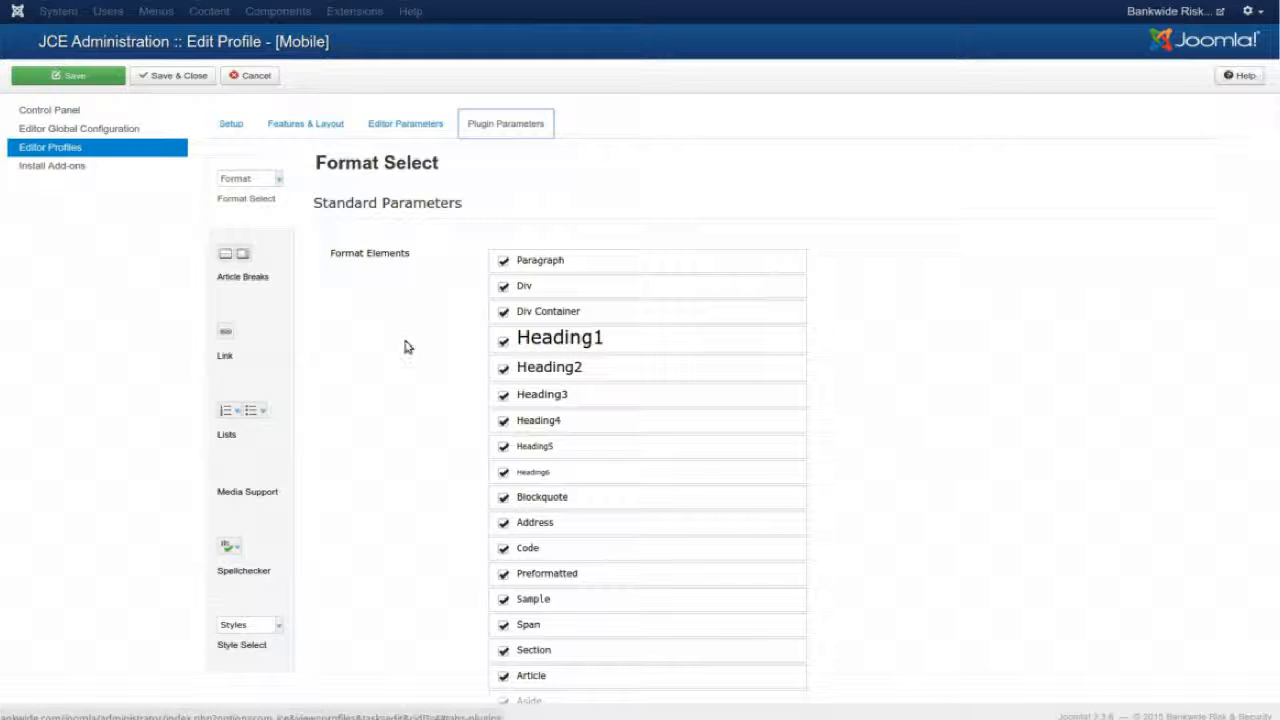
scroll(397, 370, down, 3)
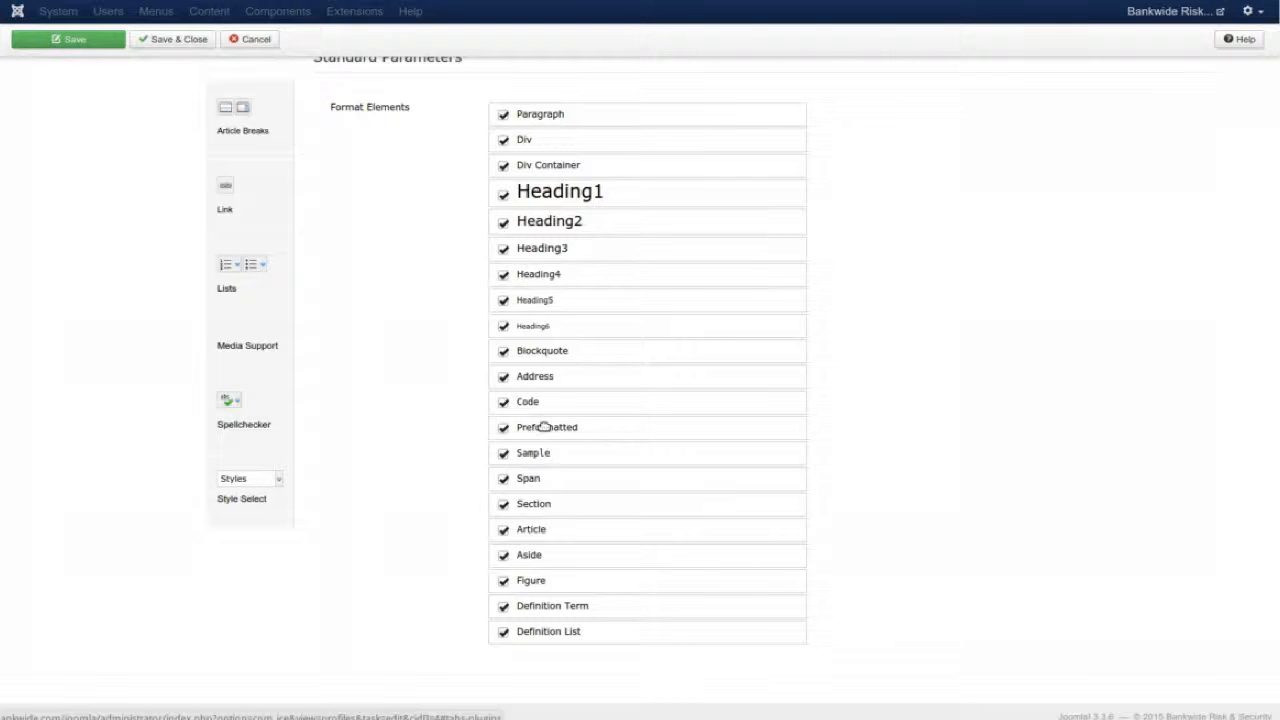
scroll(549, 588, up, 1)
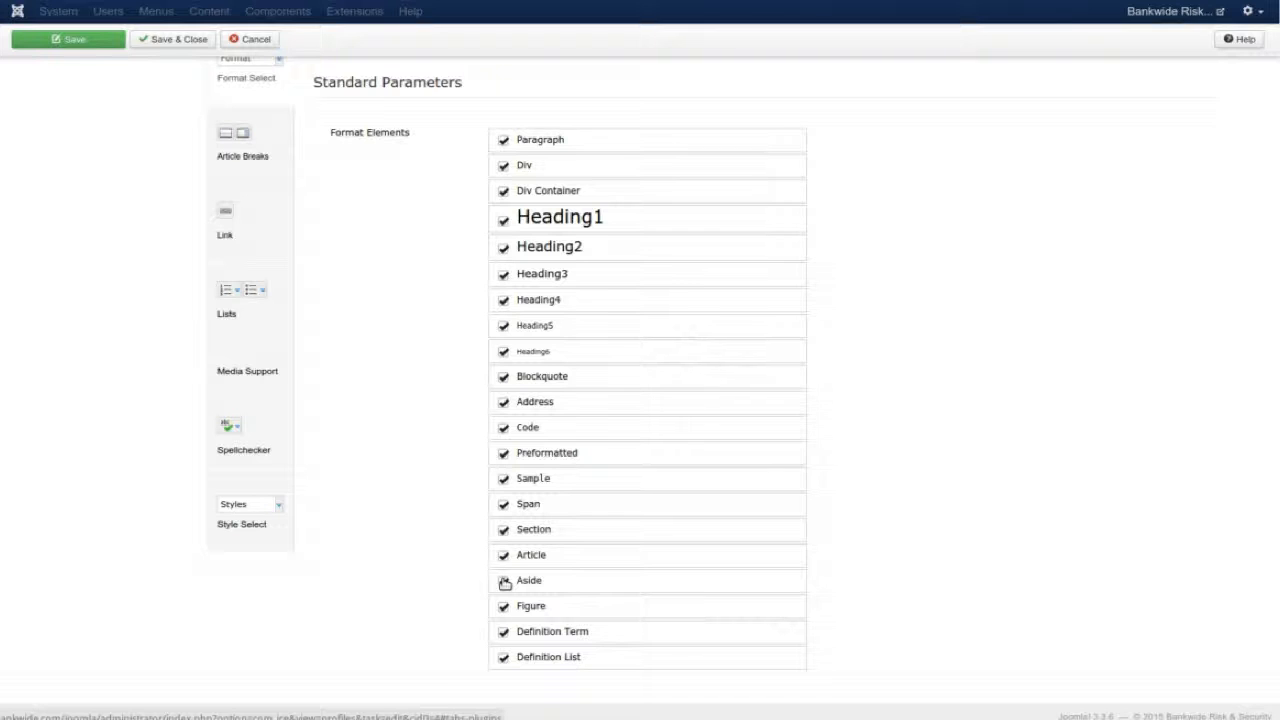
scroll(406, 458, up, 3)
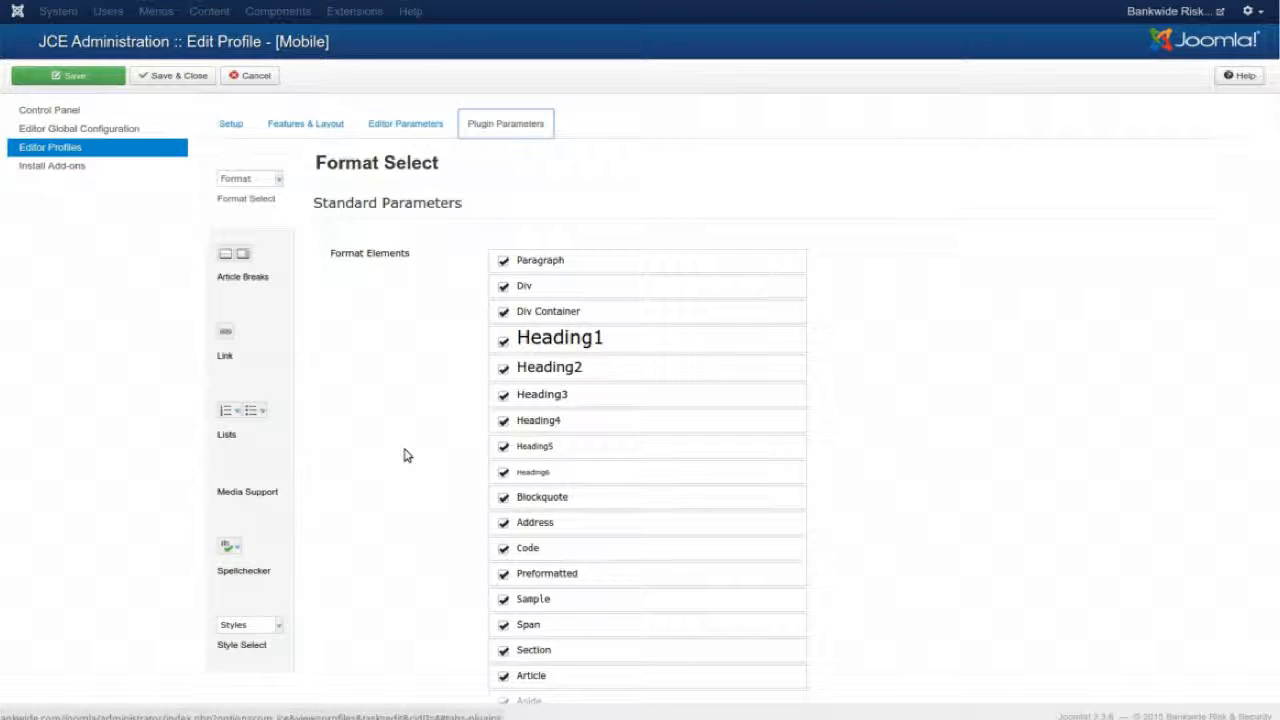
click(68, 76)
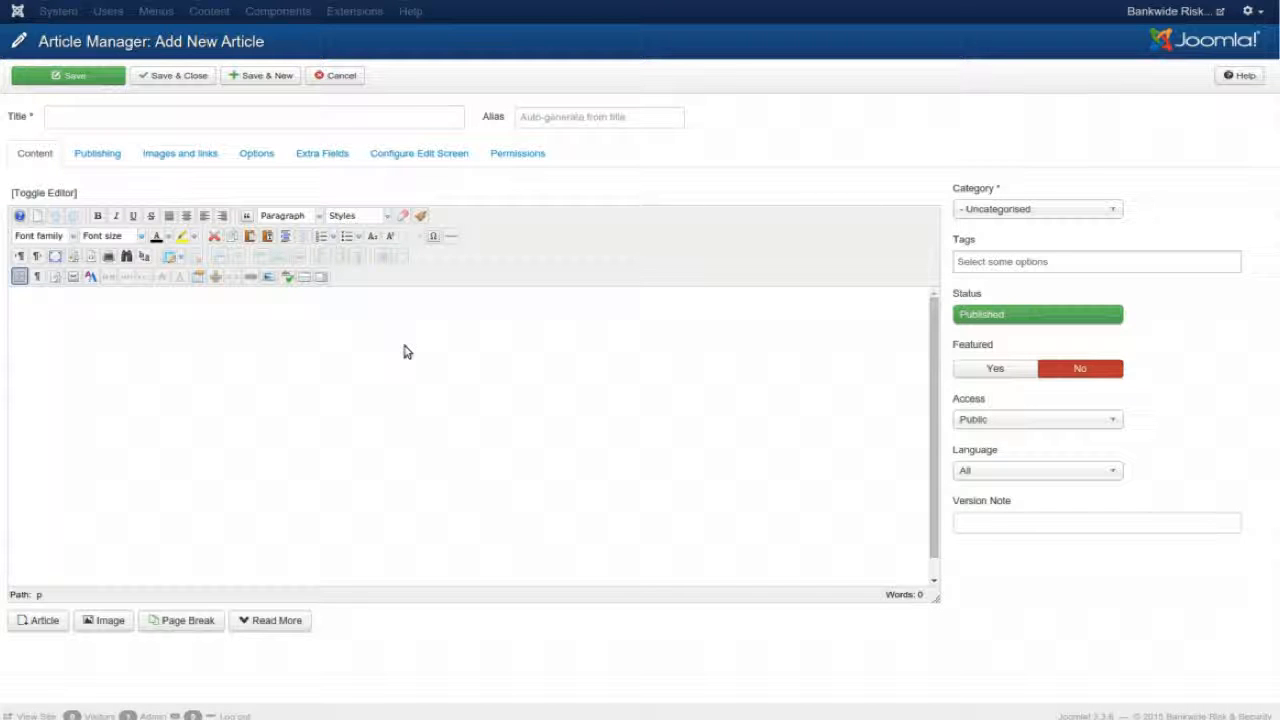
Discard the blank new article, save and close the Mobile profile, and unpublish the Default profile
click(335, 79)
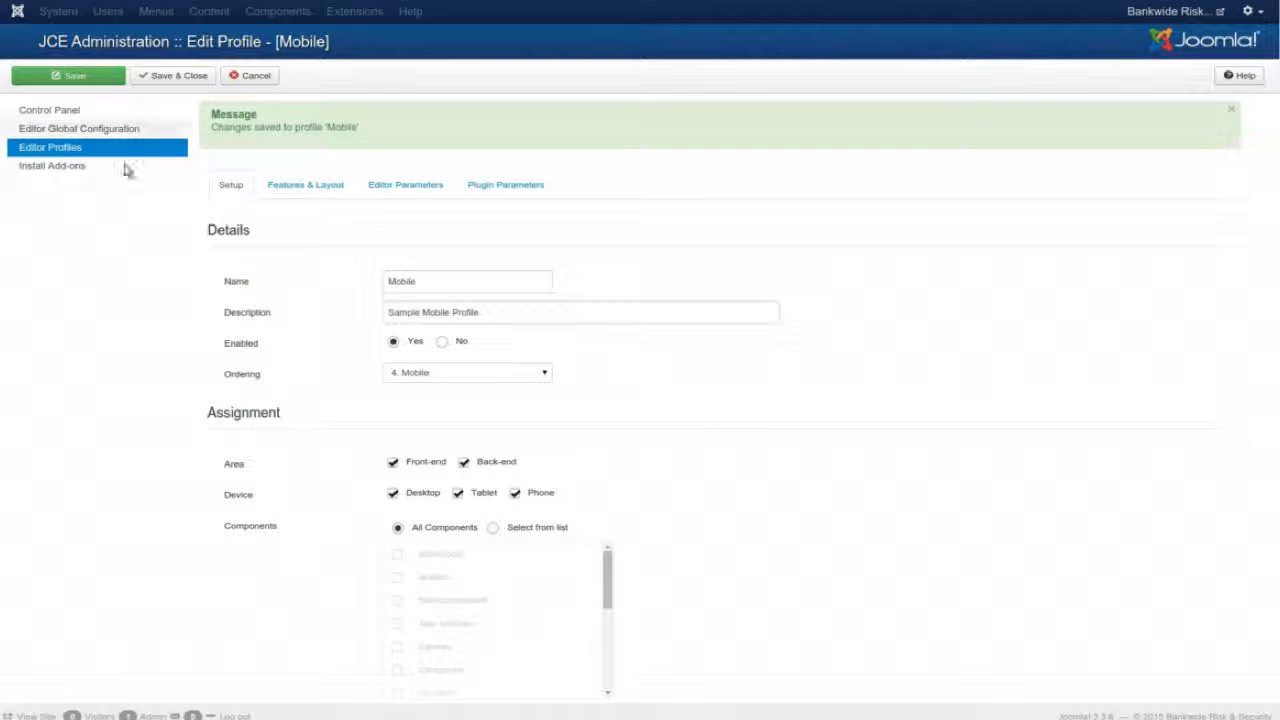
click(155, 79)
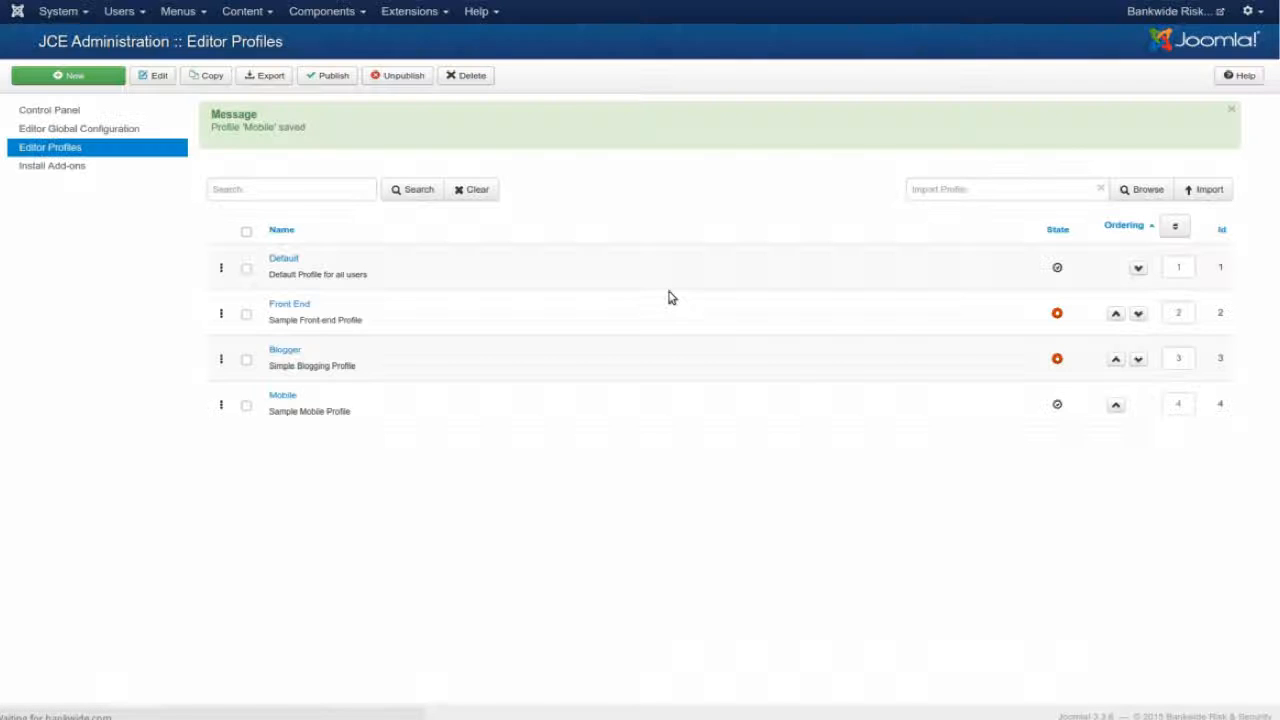
click(1057, 272)
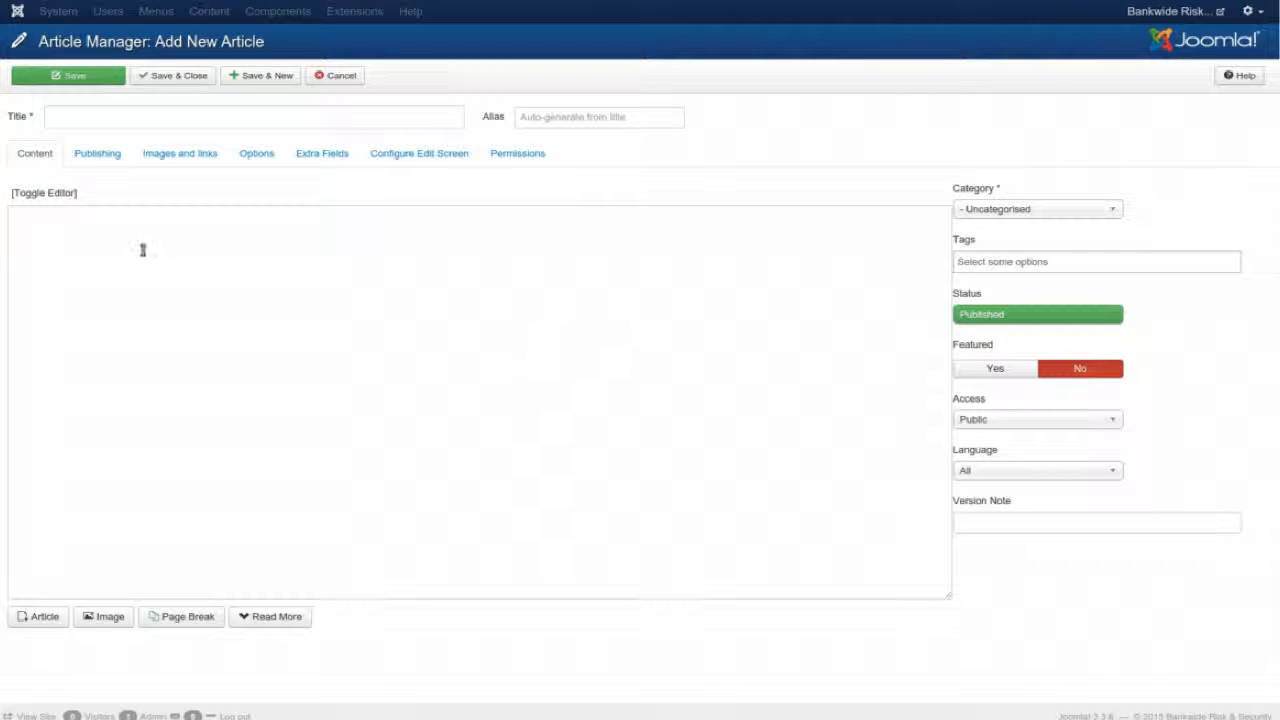
Enter <p class="lead"> Hello World!</p> as the new article's source and toggle the editor to preview it and return to code
click(679, 300)
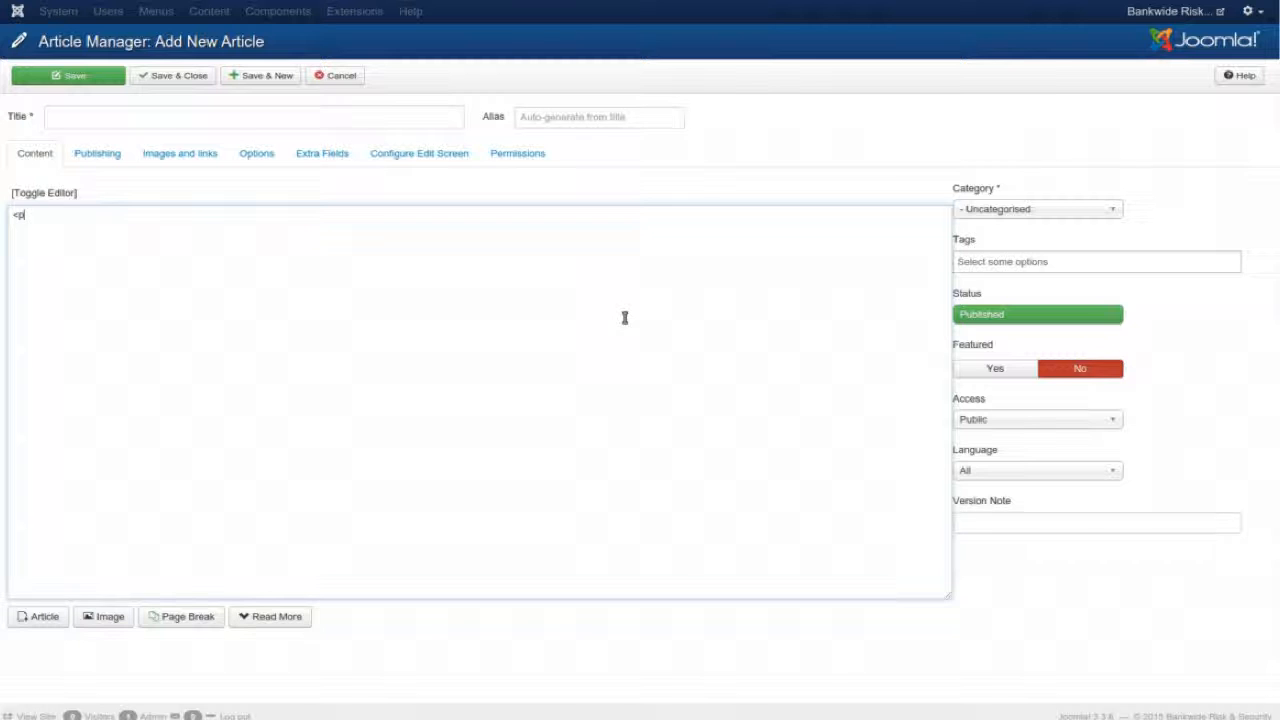
text(<p clae)
text(ld!</p>)
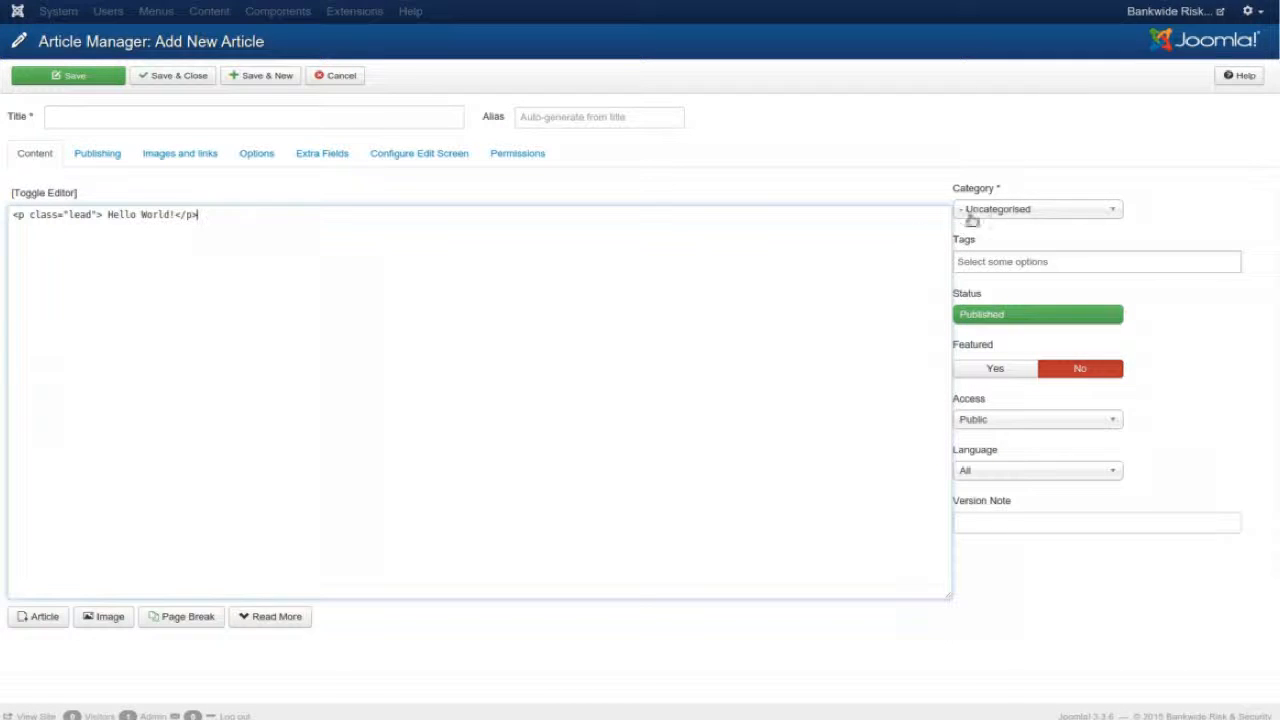
click(60, 193)
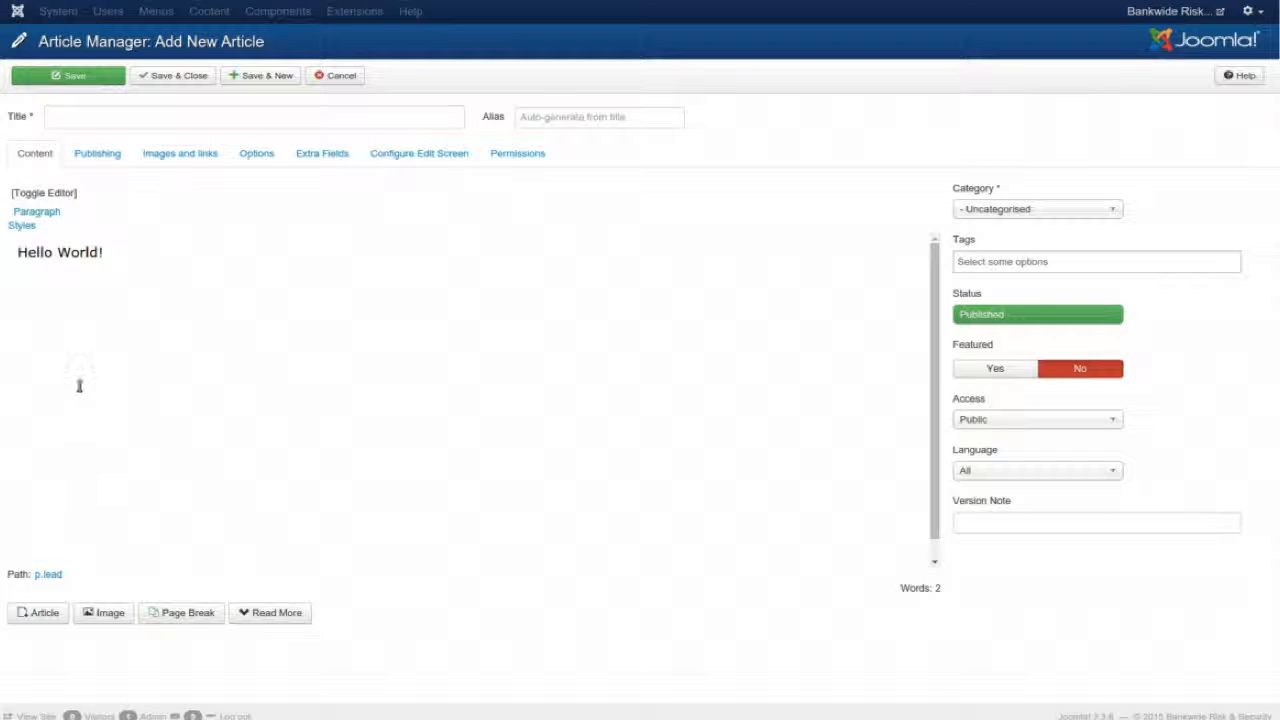
click(55, 193)
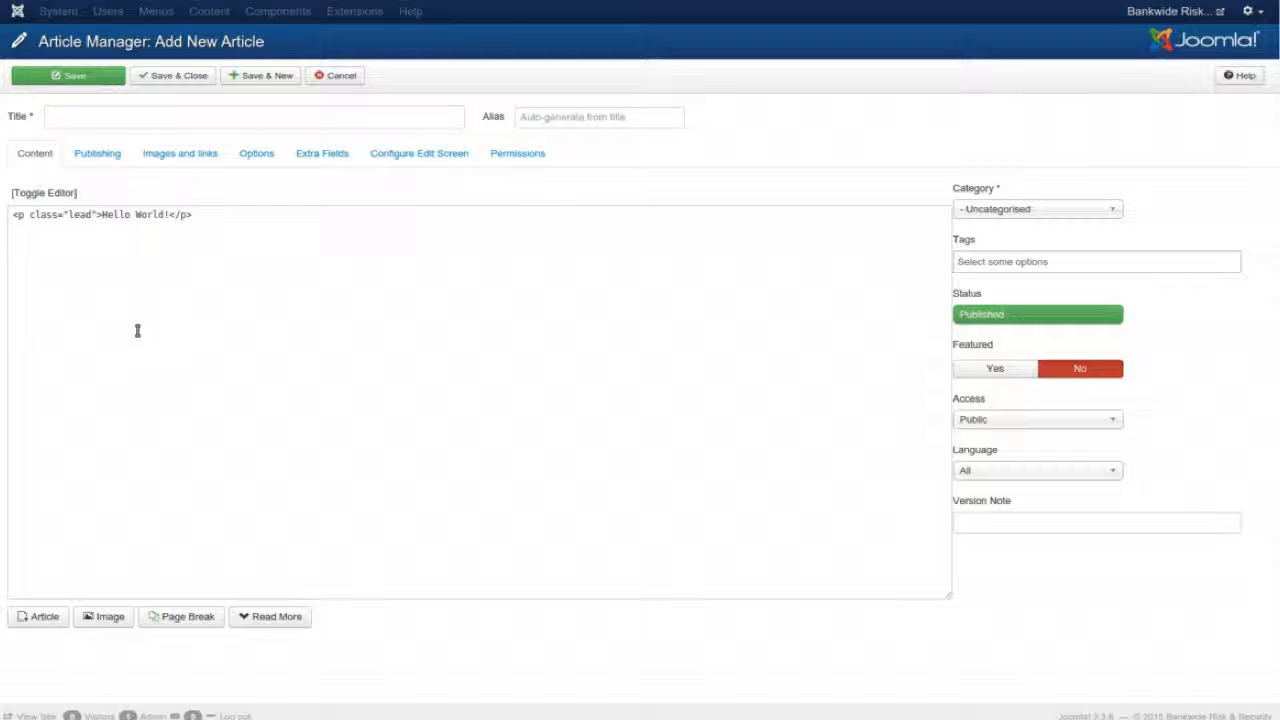
Open the Mobile profile and examine its assignment settings and current editor toolbar layout
click(112, 72)
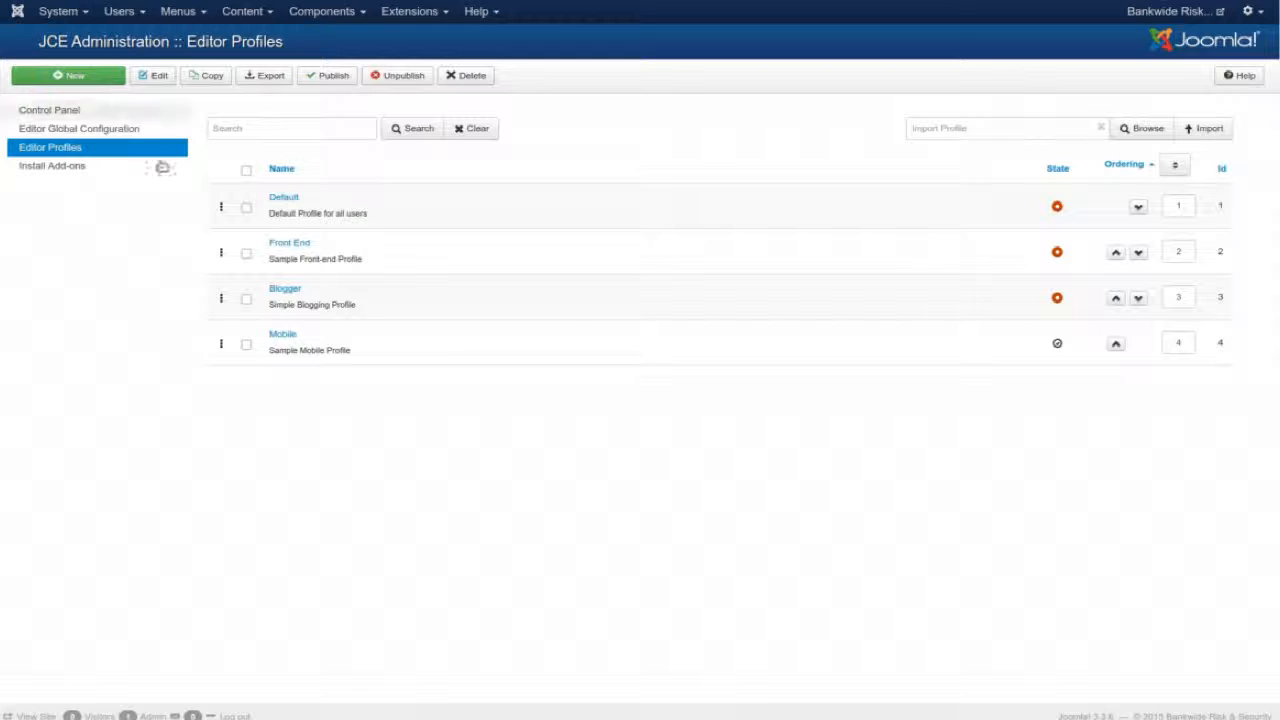
click(281, 336)
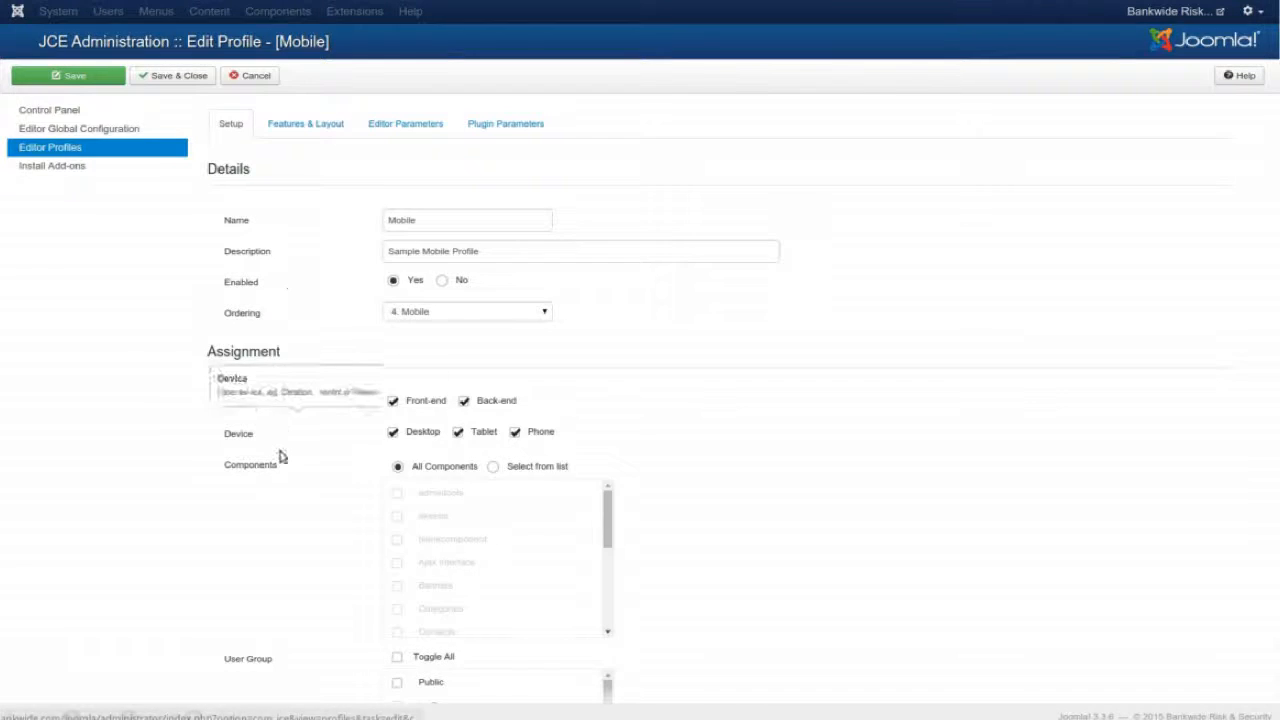
scroll(280, 457, down, 4)
scroll(280, 460, up, 4)
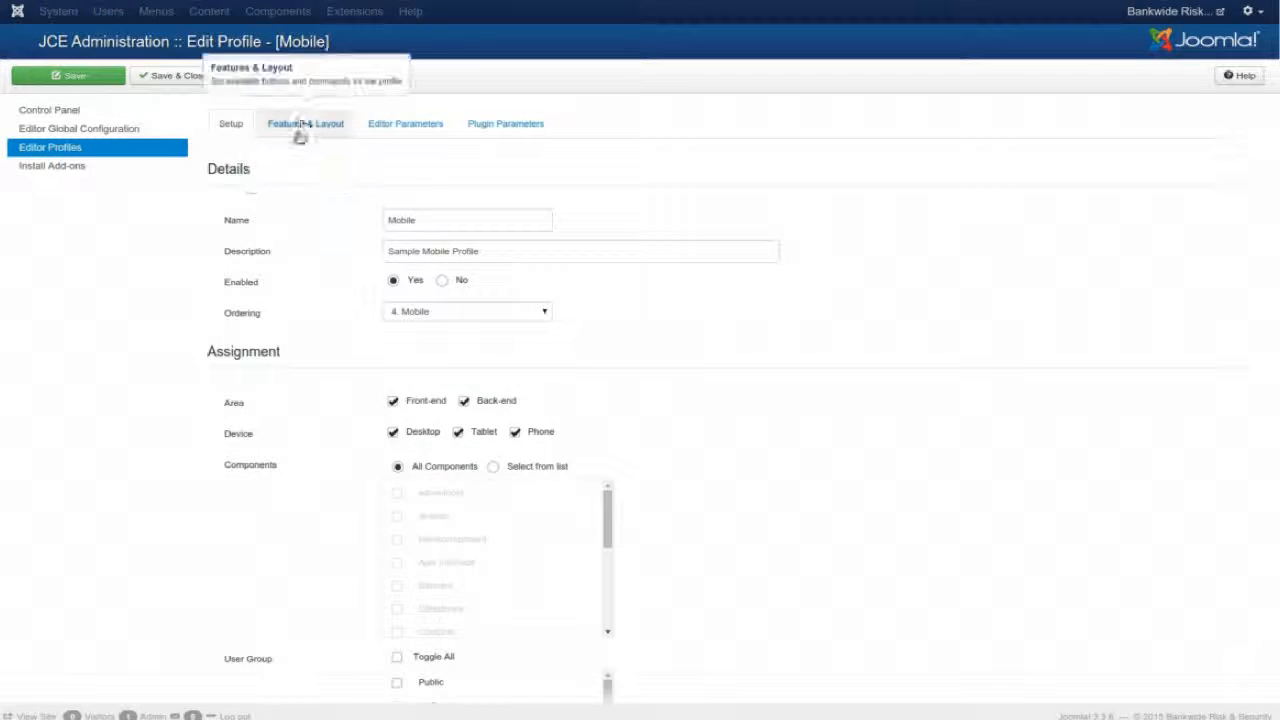
click(300, 128)
scroll(200, 560, down, 3)
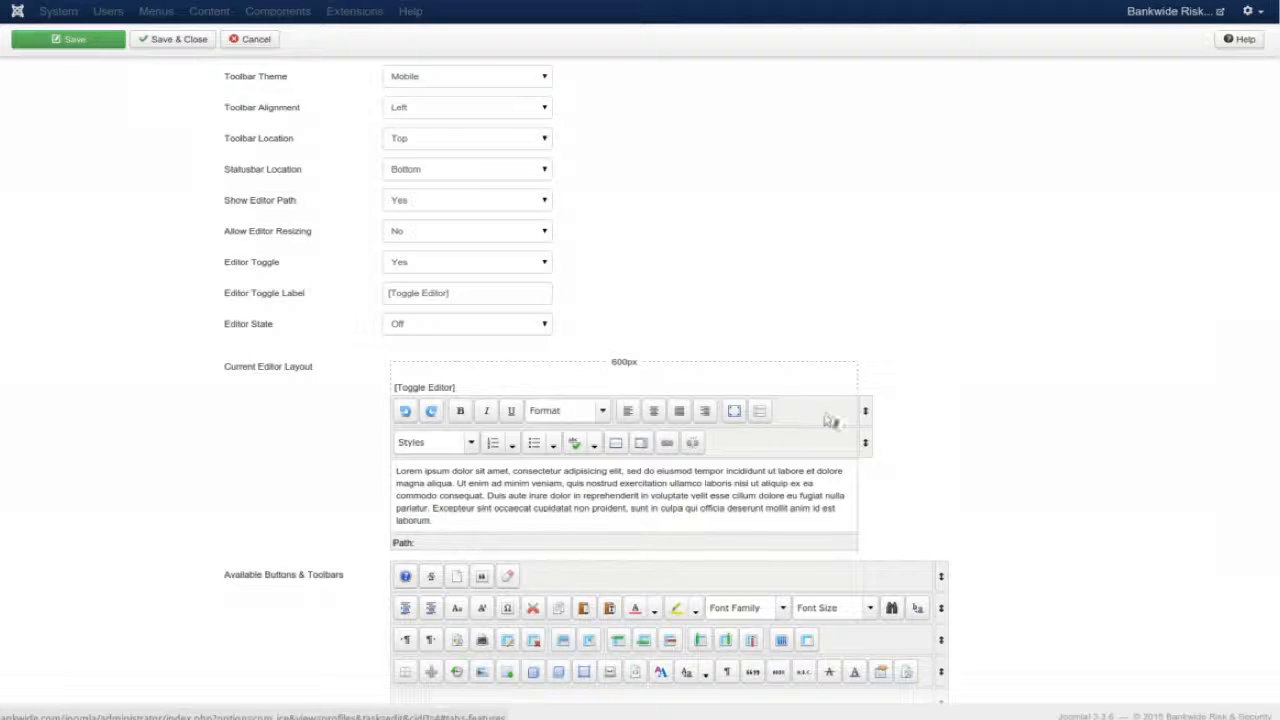
mouse_move(865, 411)
mouse_down()
mouse_move(860, 375)
mouse_move(857, 417)
mouse_up()
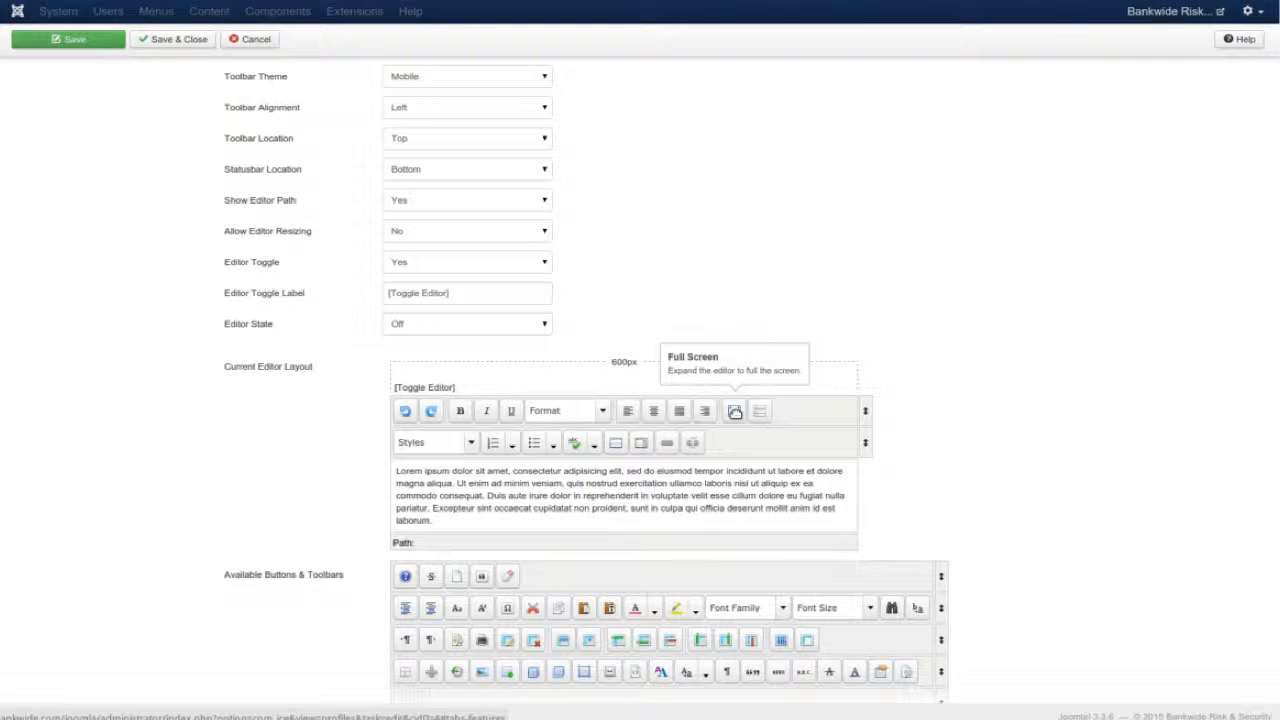
scroll(355, 495, down, 2)
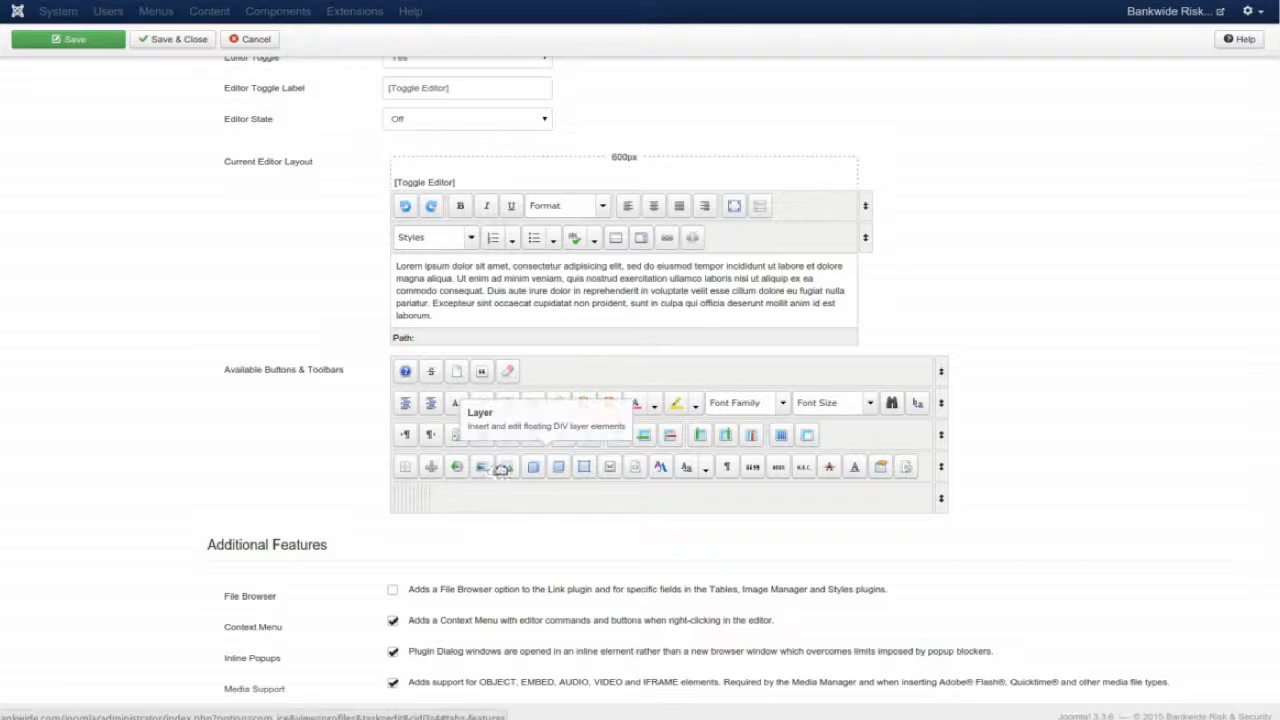
Add the image and anchor buttons to the end of the Mobile profile's second toolbar row and save the profile
drag(486, 470, 725, 243)
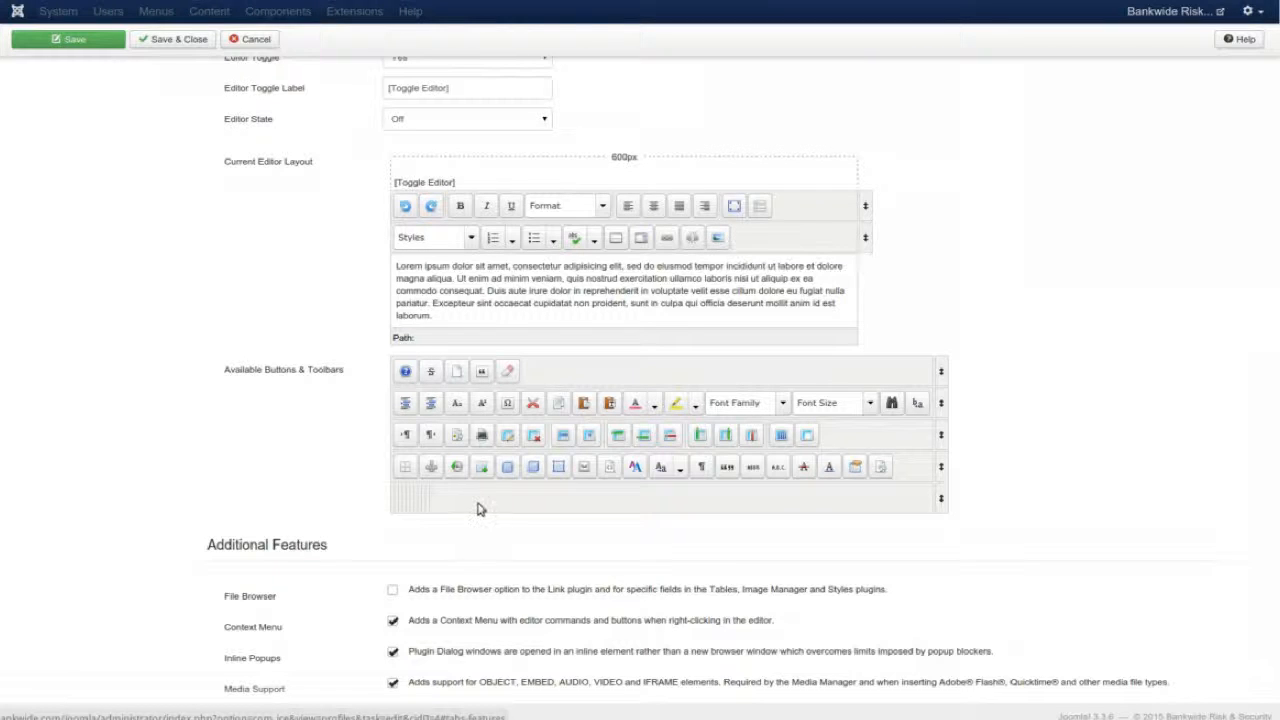
drag(431, 466, 748, 238)
scroll(351, 514, down, 1)
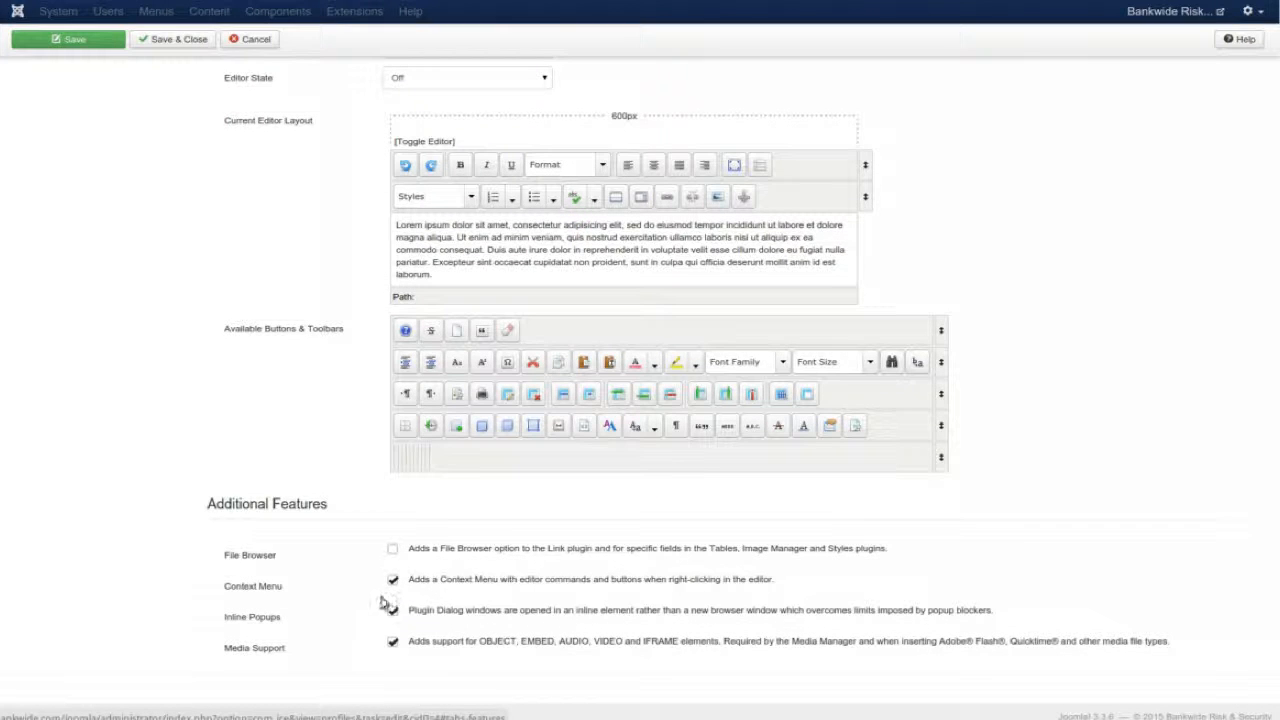
scroll(303, 286, up, 5)
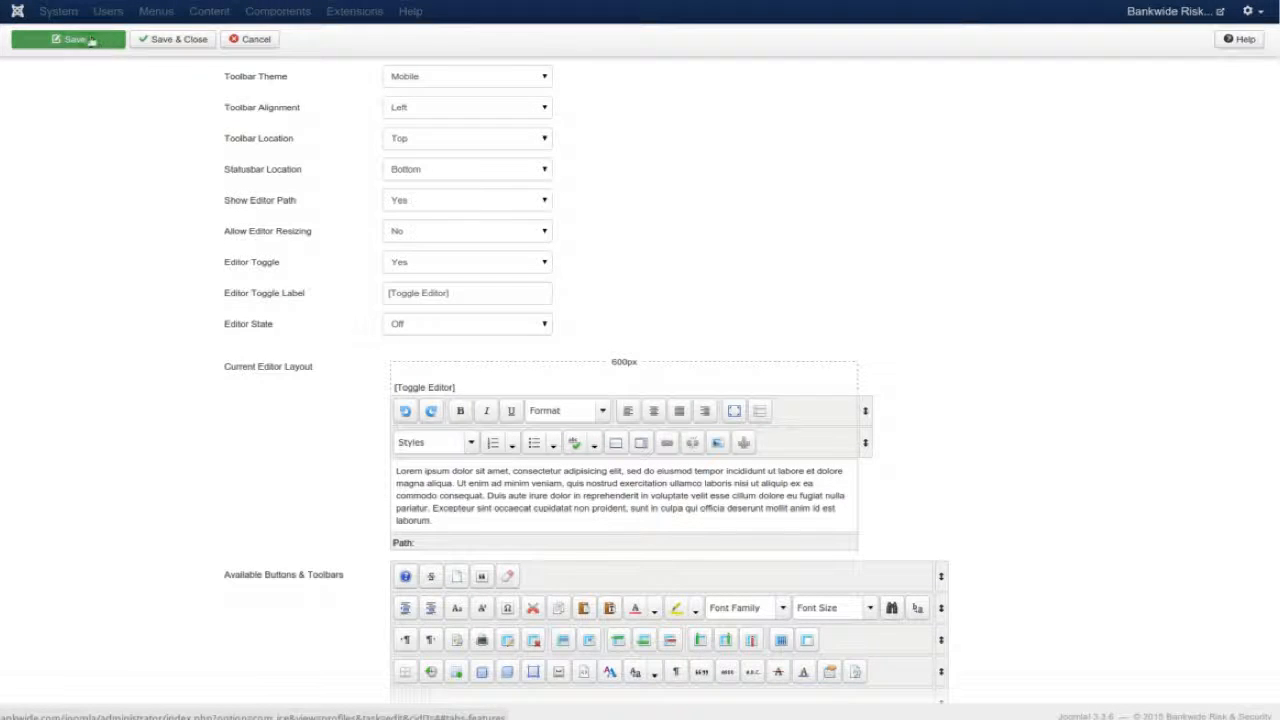
click(68, 39)
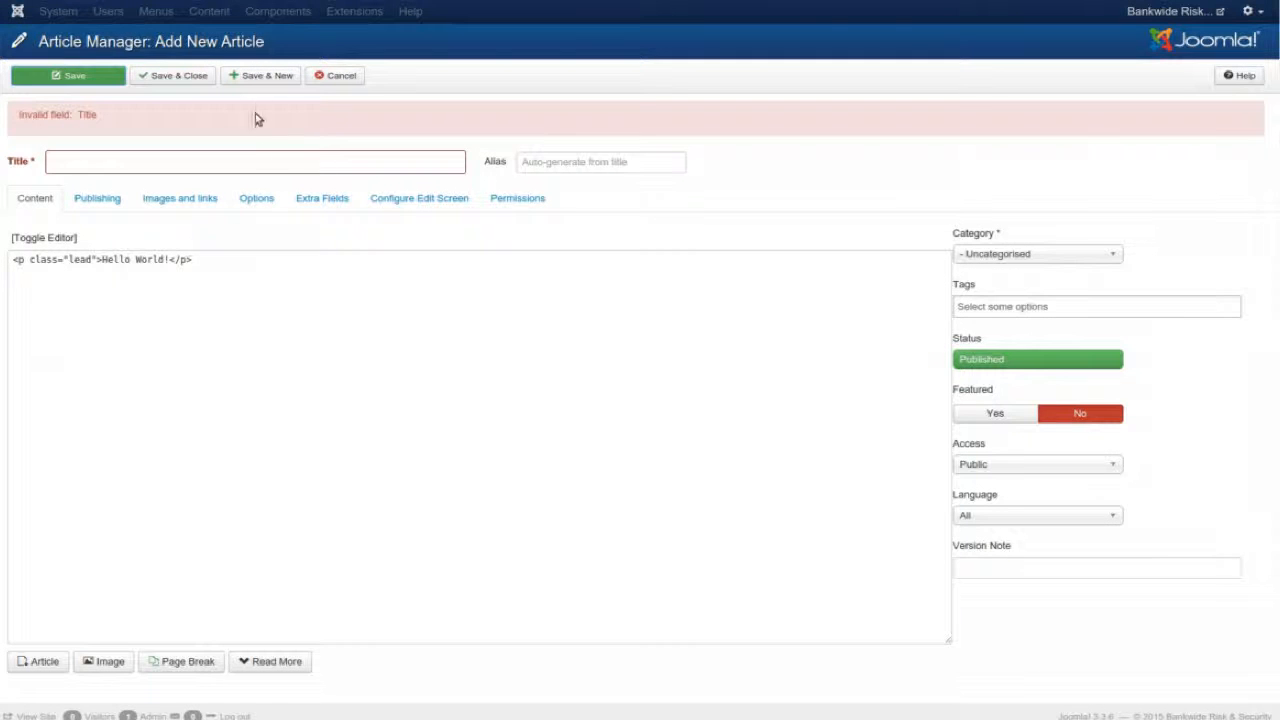
Discard the Hello World test article, start a new one and toggle its editor to check the toolbar
click(334, 76)
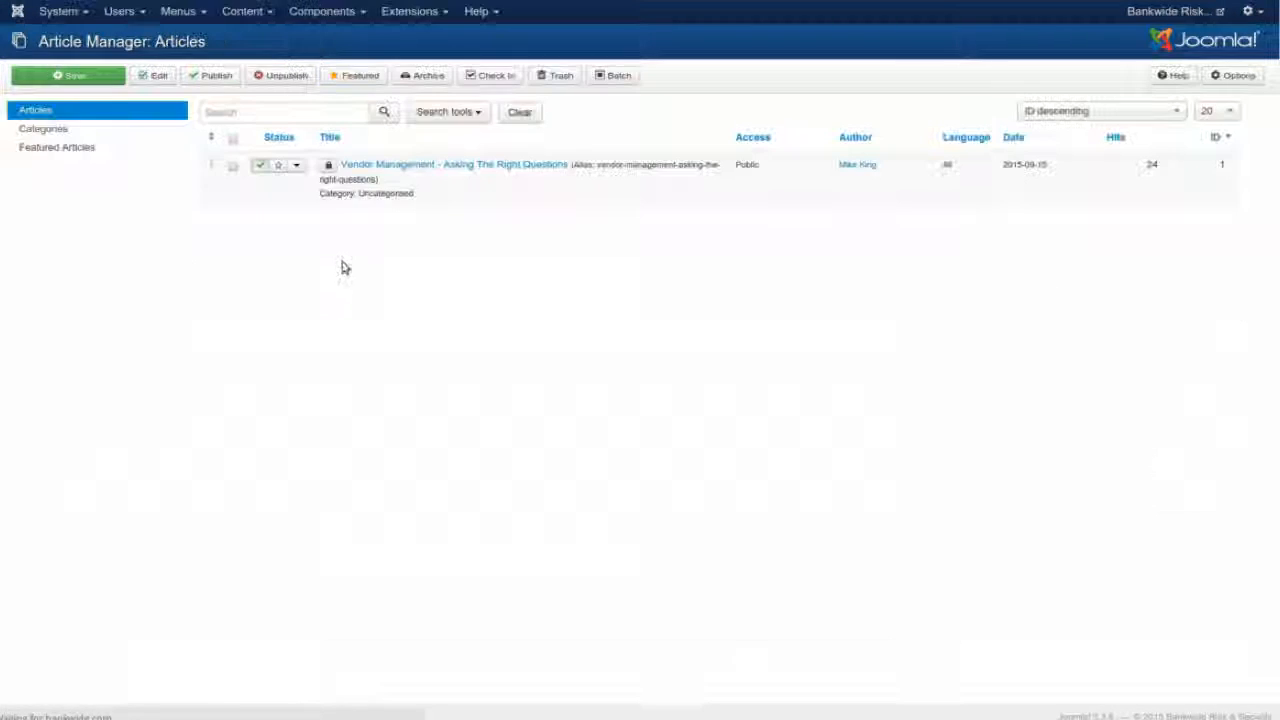
click(84, 79)
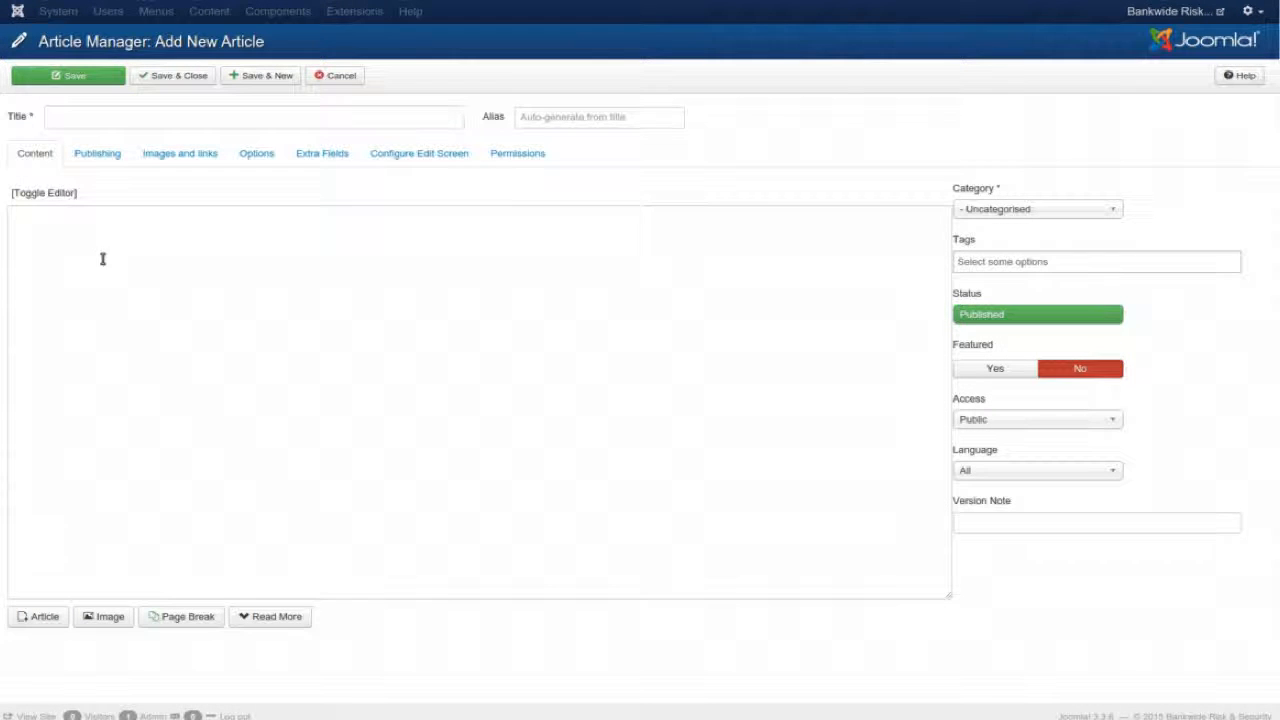
click(60, 197)
click(60, 197)
click(60, 197)
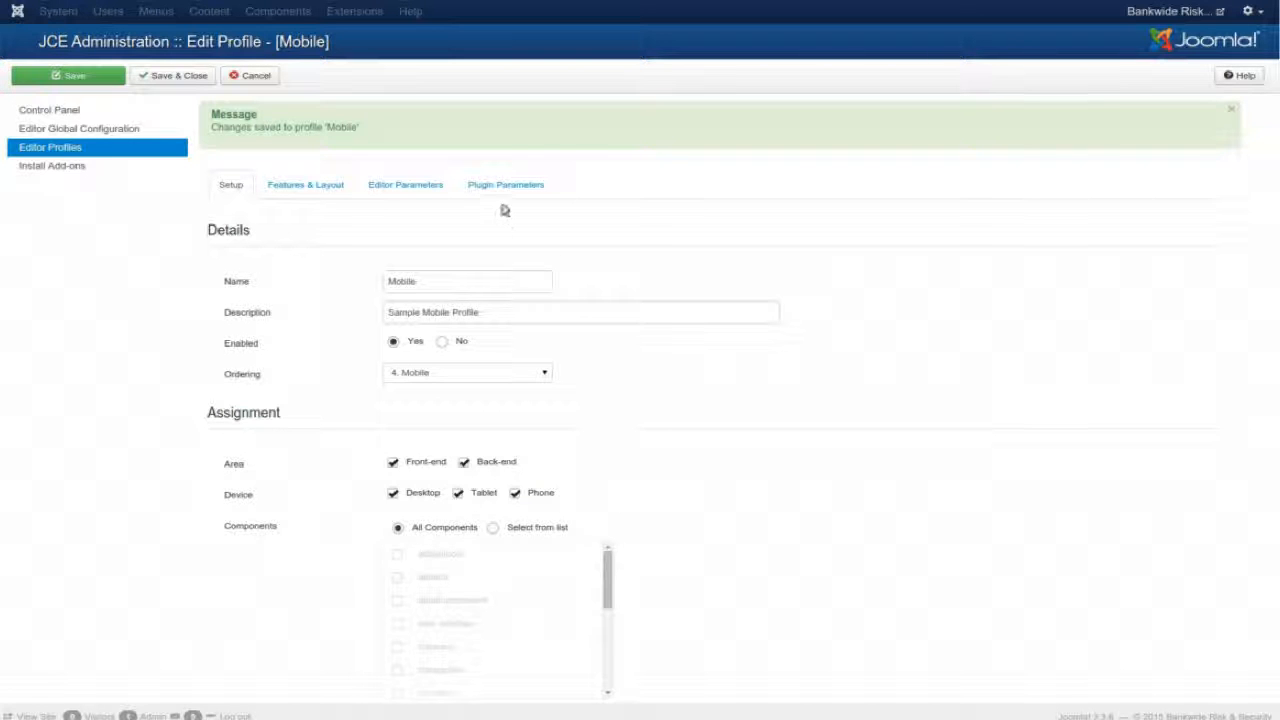
Open the Mobile profile's editor parameters and reopen the profile from the list of editor profiles
click(433, 190)
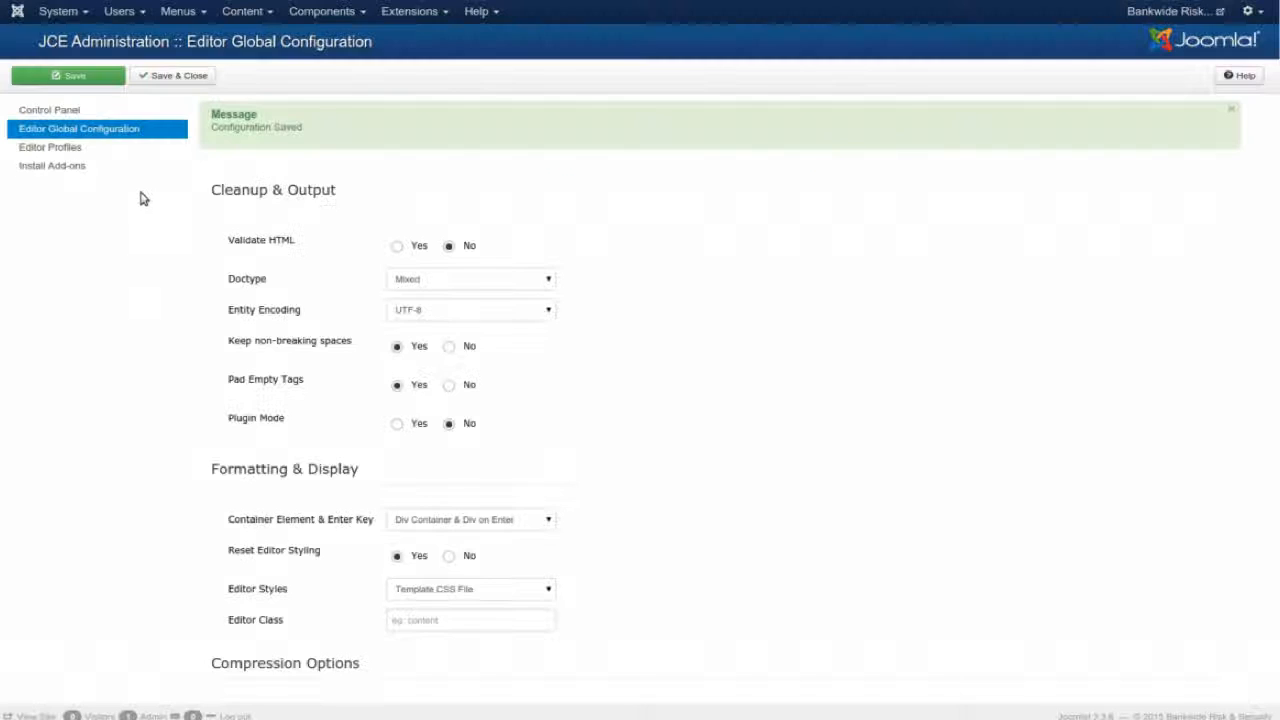
click(63, 149)
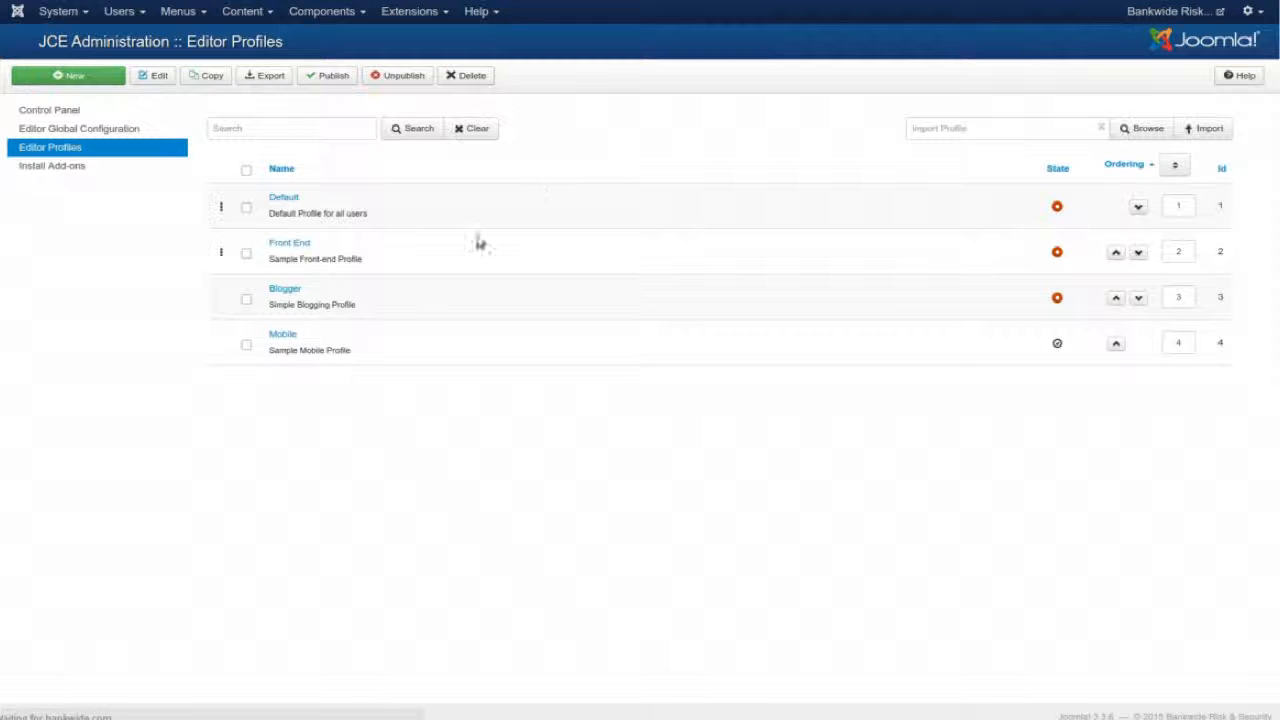
click(282, 335)
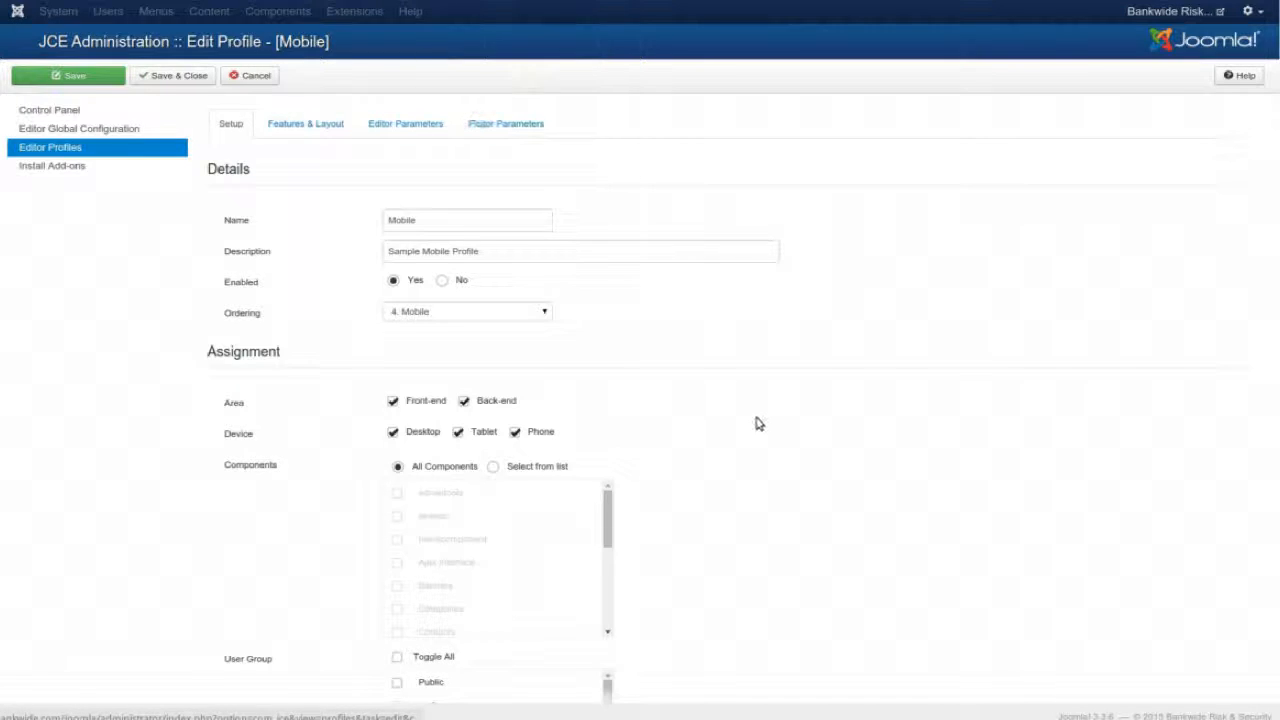
Assign the two listed accounts that share a username, in the Registered and Super Users groups, to the Mobile profile and save it
scroll(757, 422, down, 4)
click(569, 642)
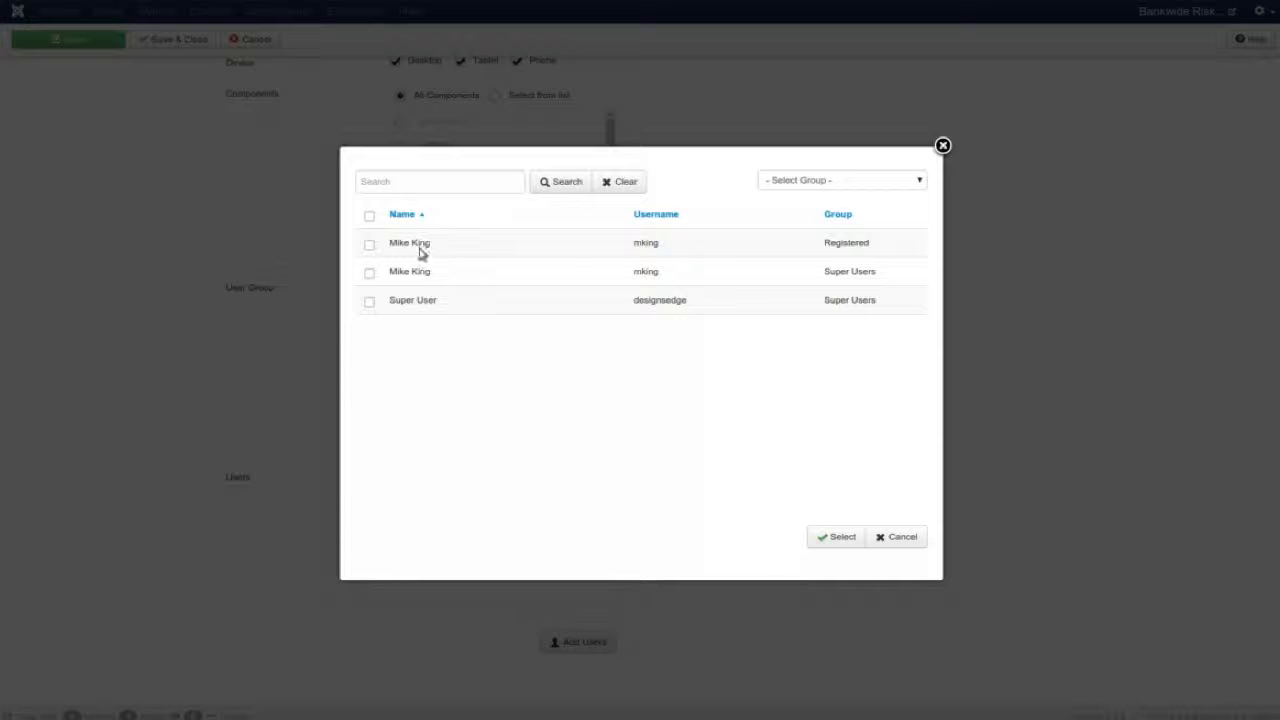
click(370, 272)
click(369, 244)
click(838, 538)
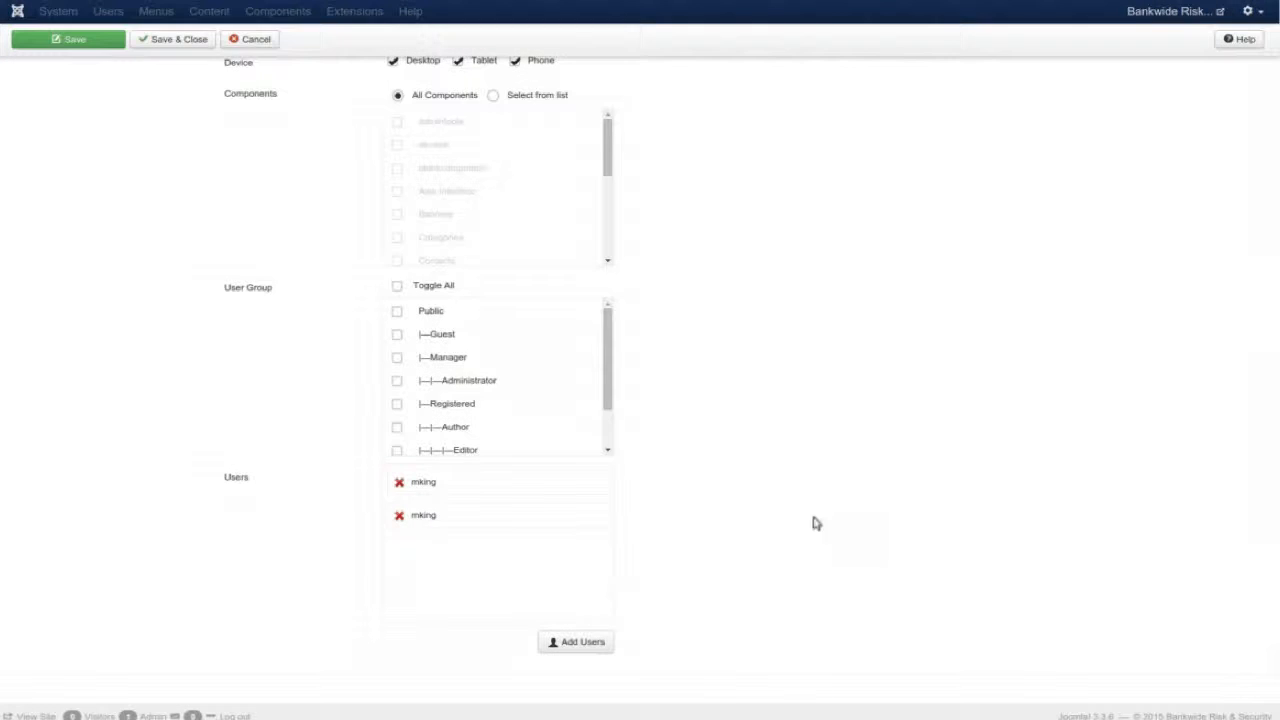
click(86, 42)
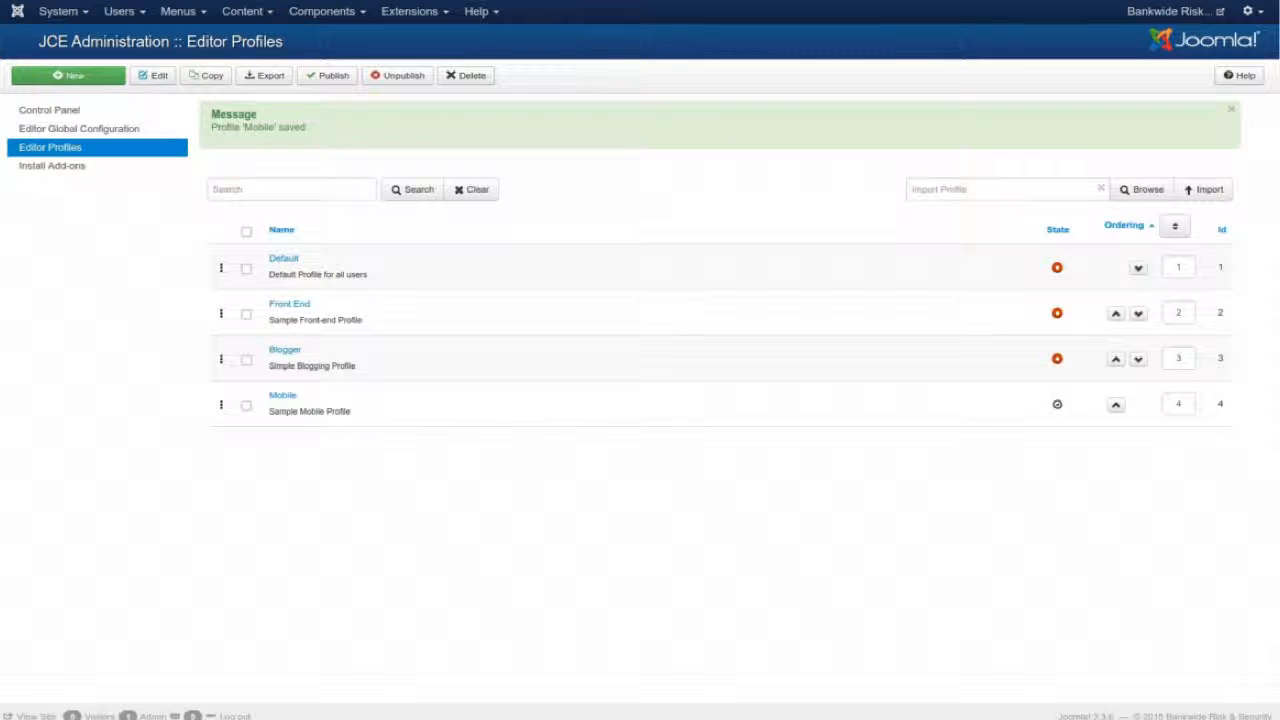
Start another new article and toggle its editor to test the Mobile profile's user assignment
click(243, 11)
mouse_move(258, 38)
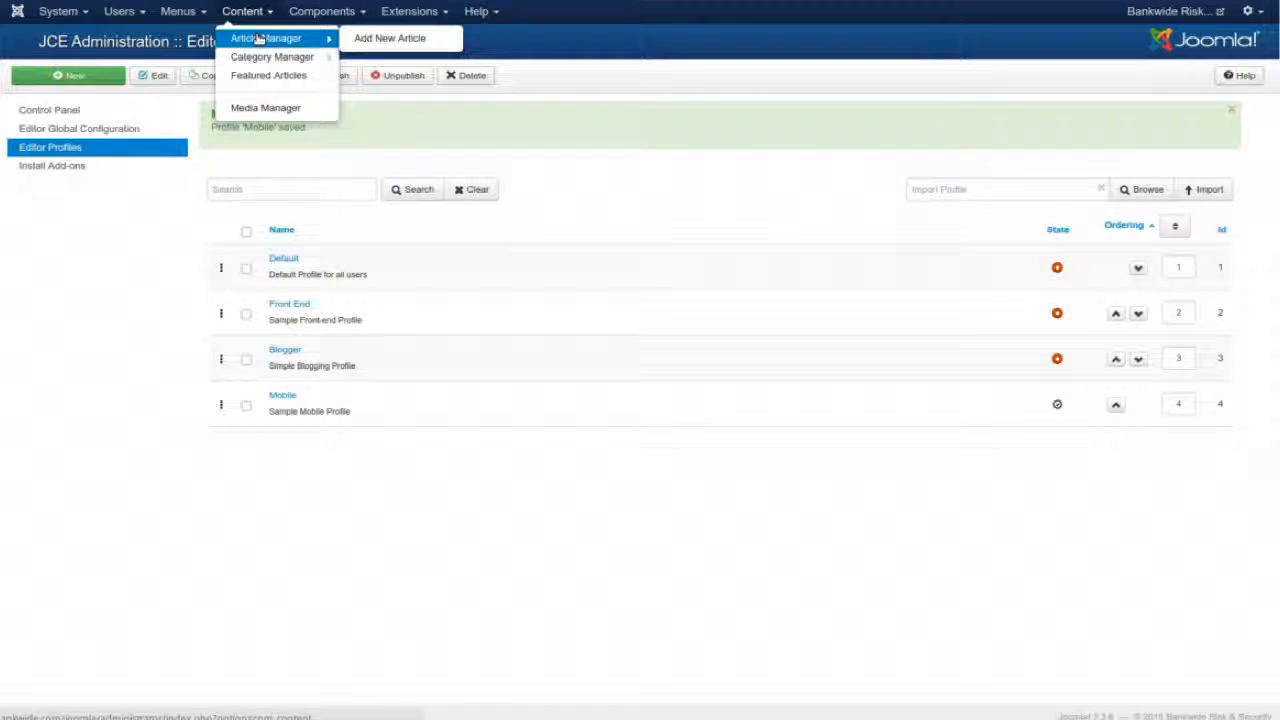
click(360, 42)
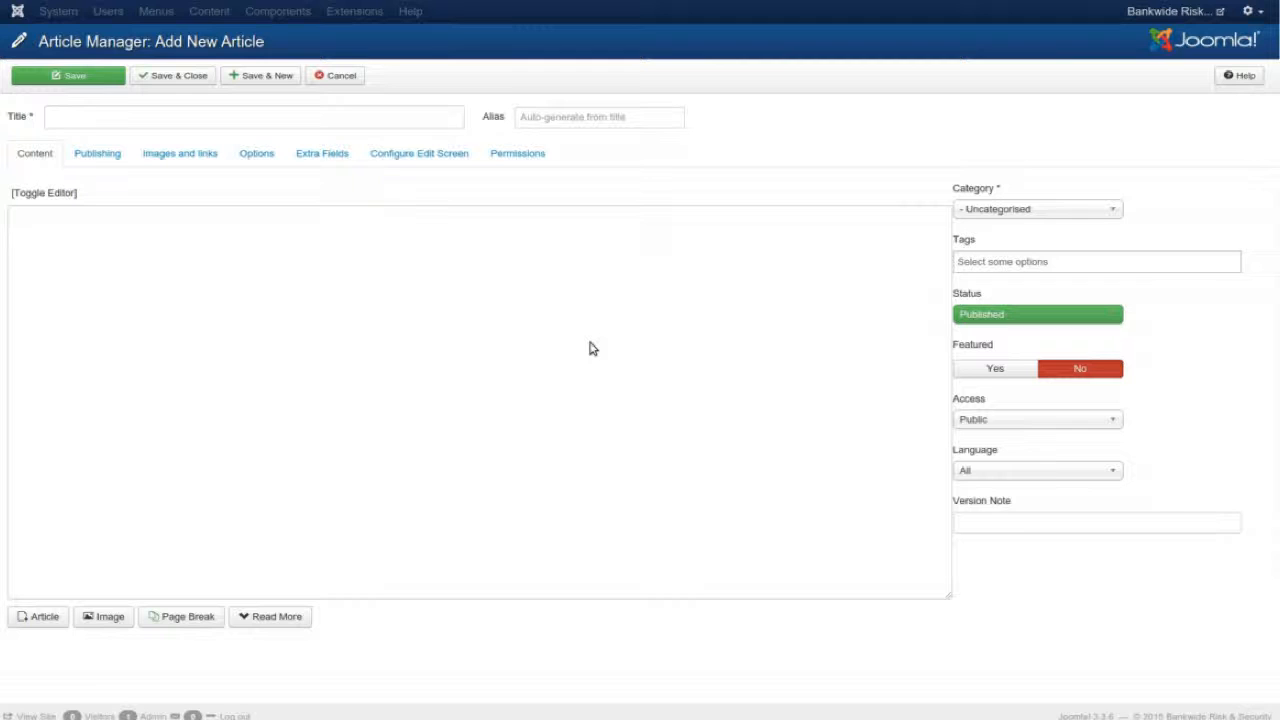
click(51, 196)
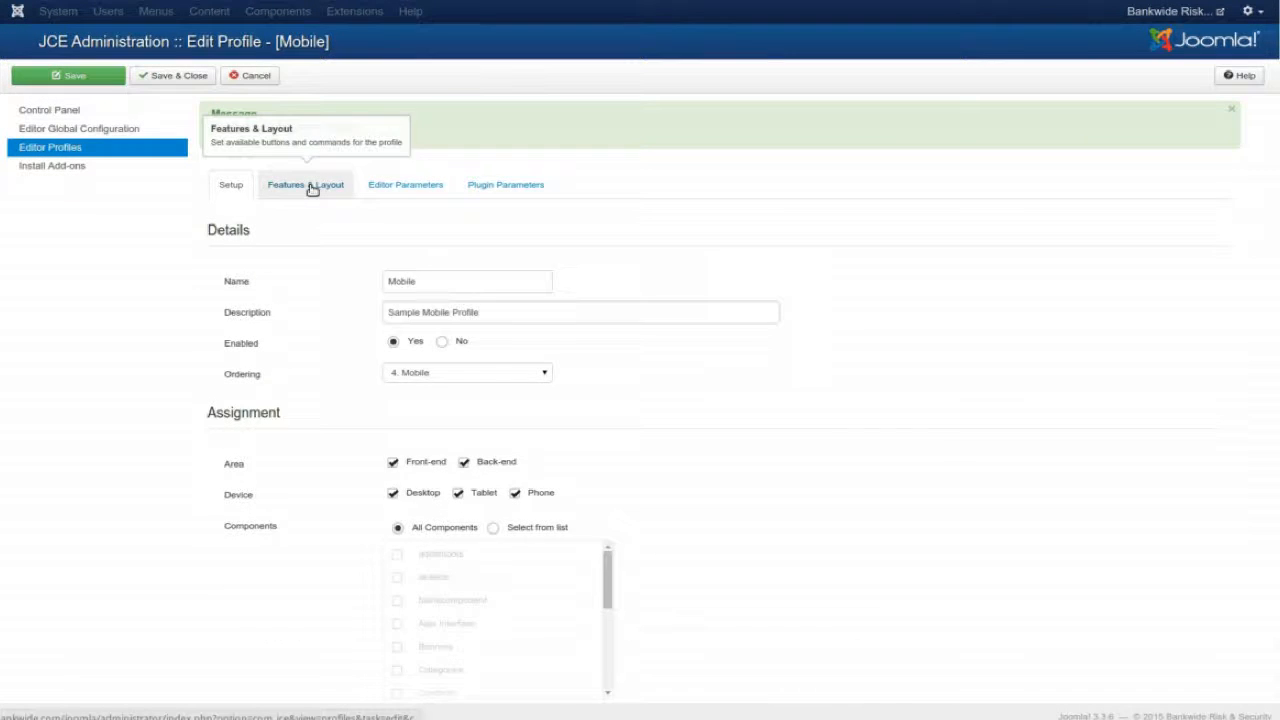
Move the Styles toolbar row above the undo and text formatting row in the Mobile profile's editor layout and save the profile
click(312, 189)
scroll(900, 422, down, 5)
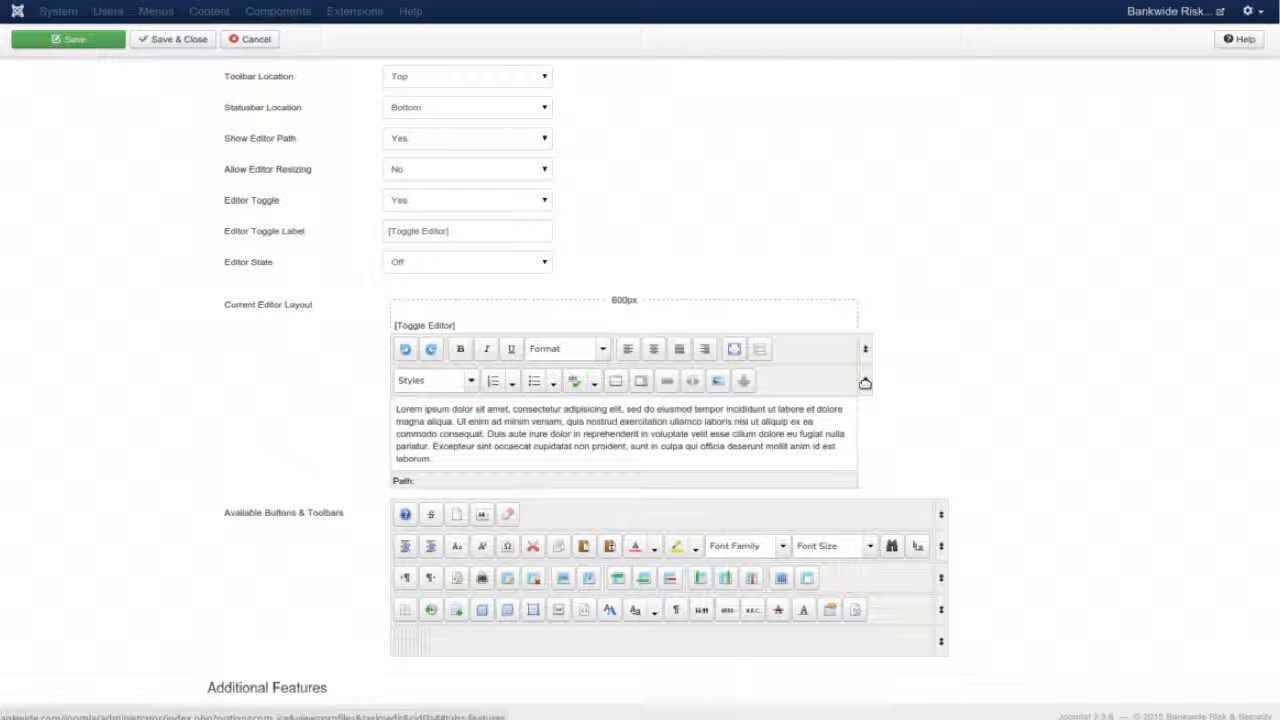
drag(865, 383, 861, 353)
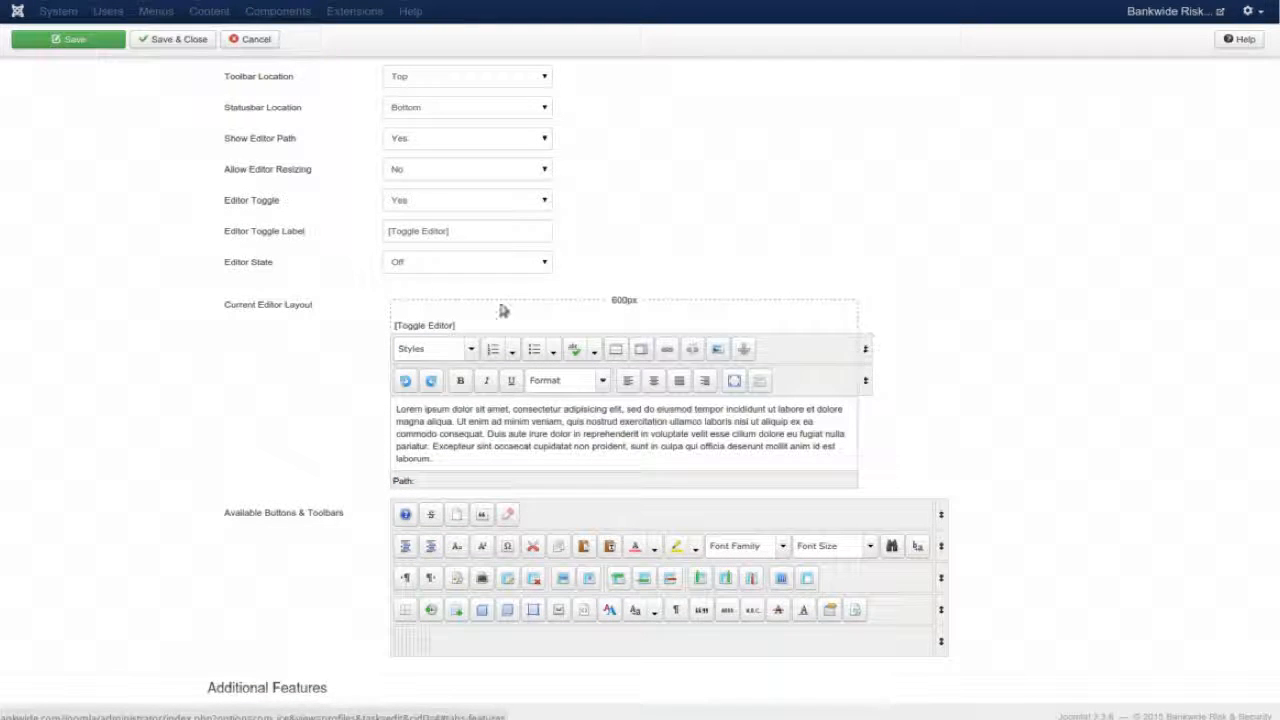
click(76, 40)
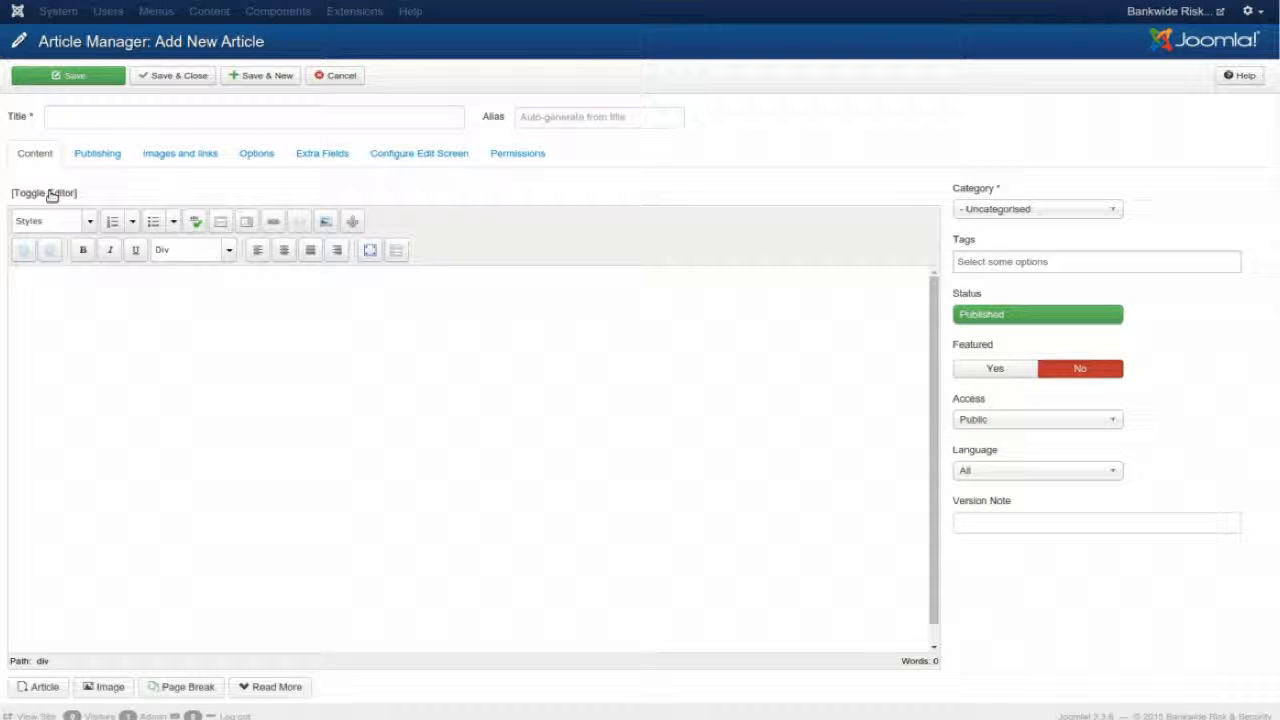
Check the new article's editor toolbar by opening and closing the Image Manager and viewing the bullet list options
click(326, 222)
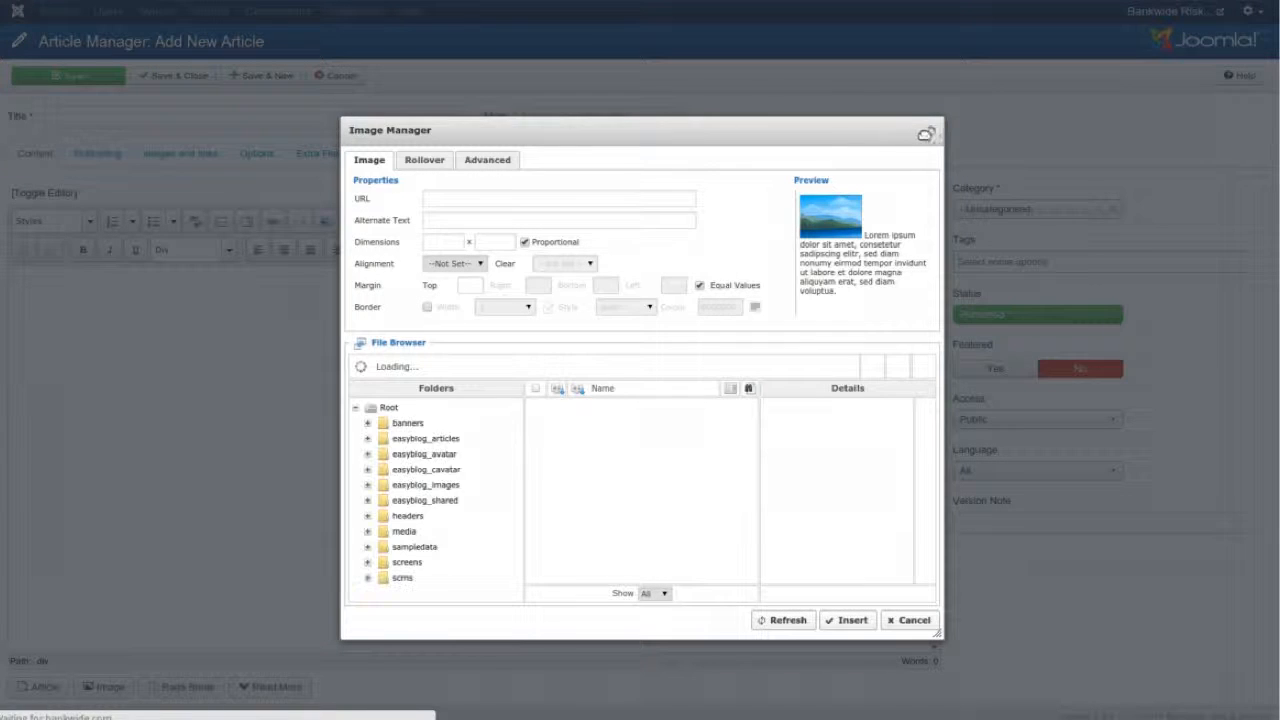
click(930, 130)
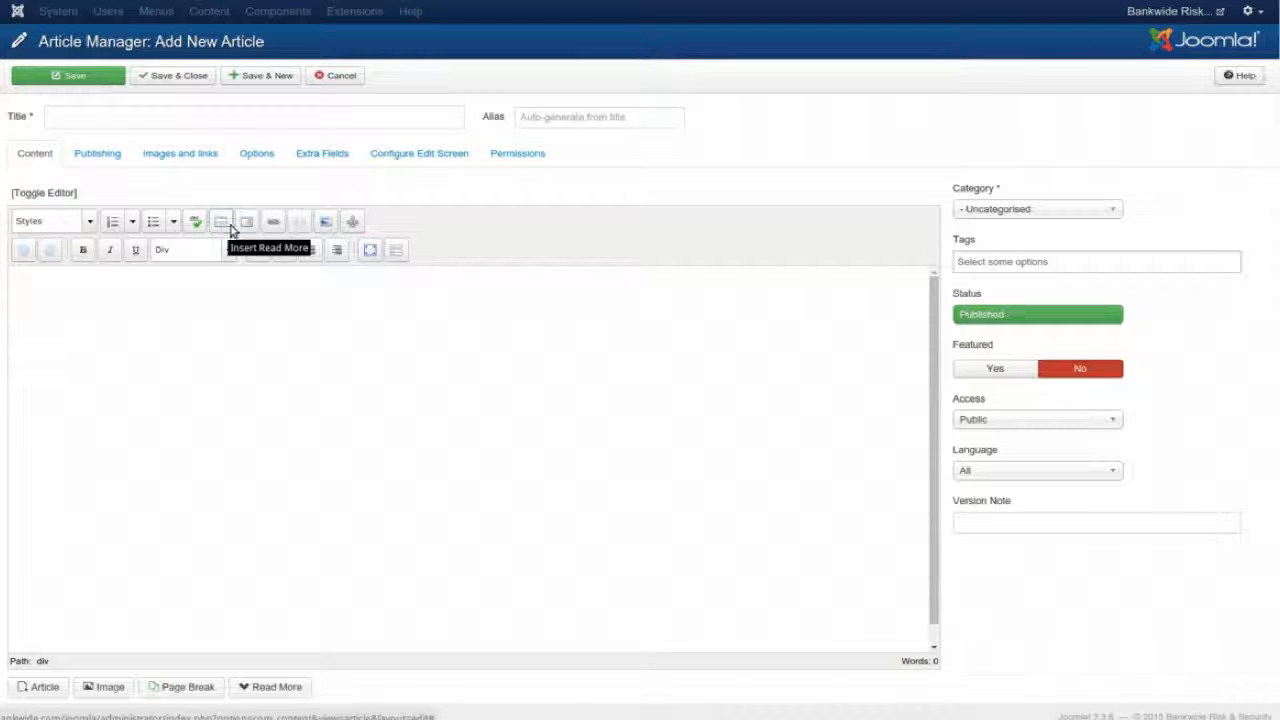
click(175, 222)
click(175, 222)
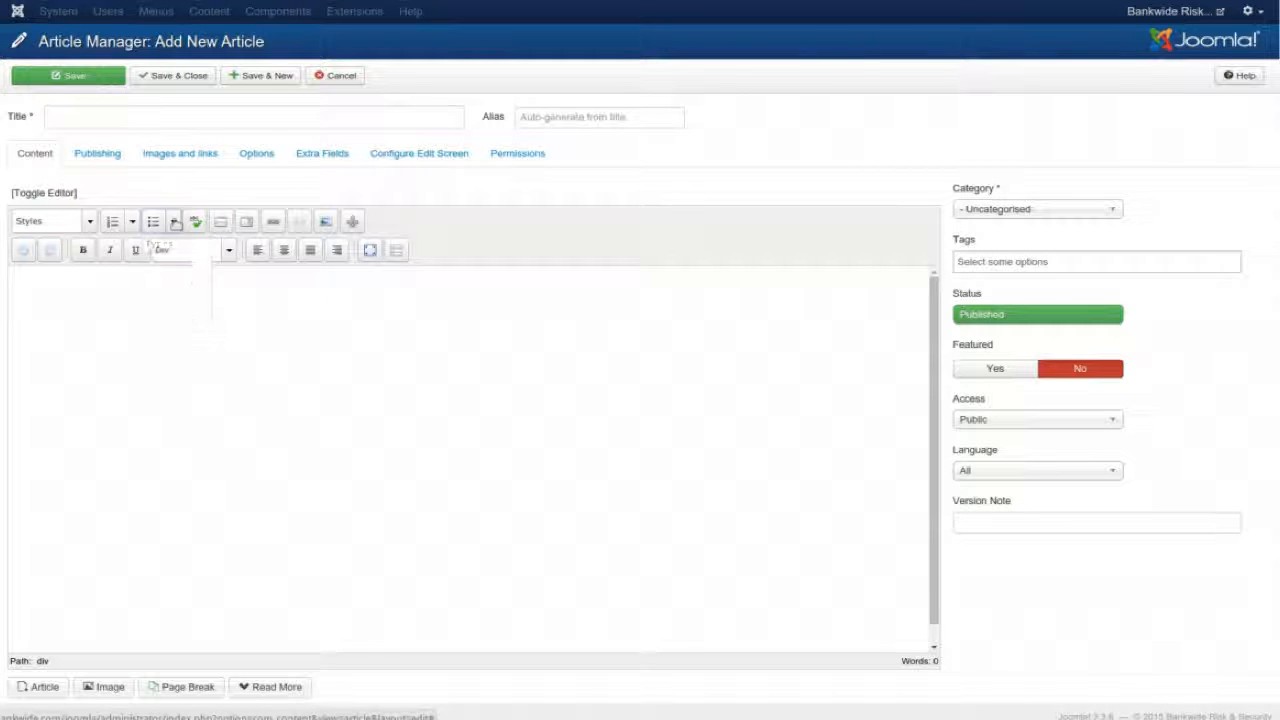
click(196, 318)
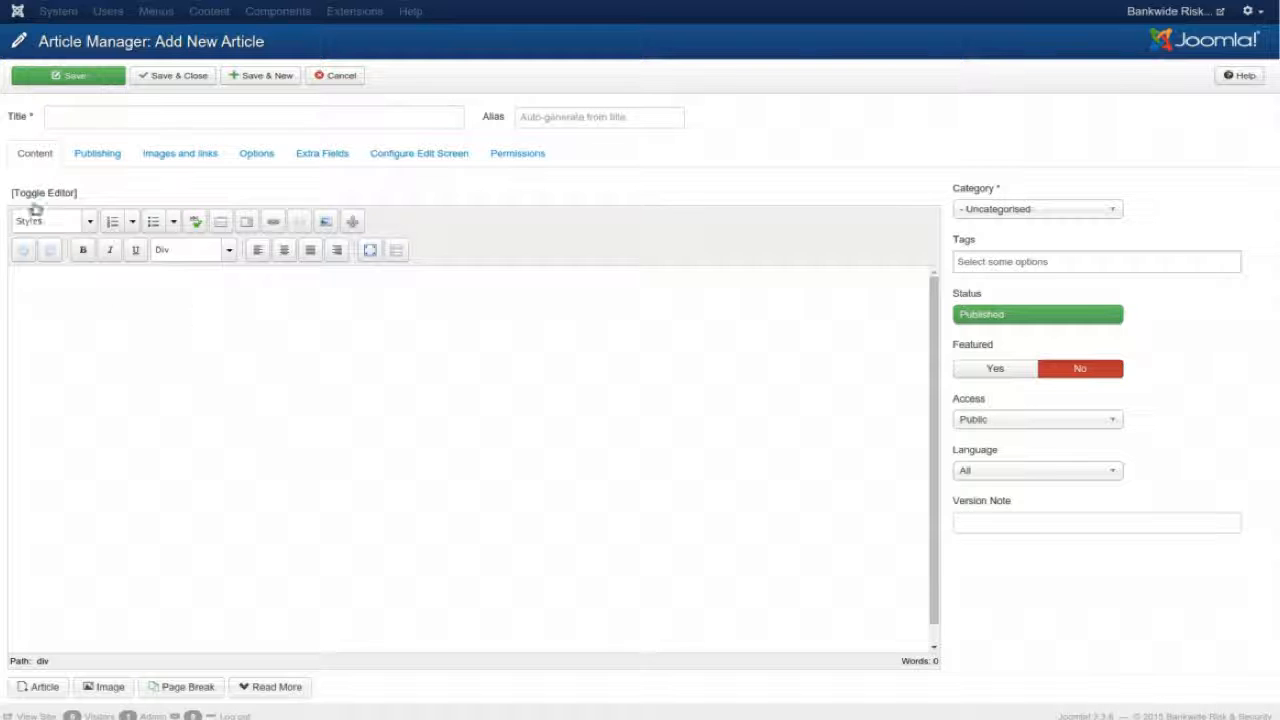
Apply the tip-wrap style in the empty article body and enter the text "THIS IS A TIP"
click(92, 219)
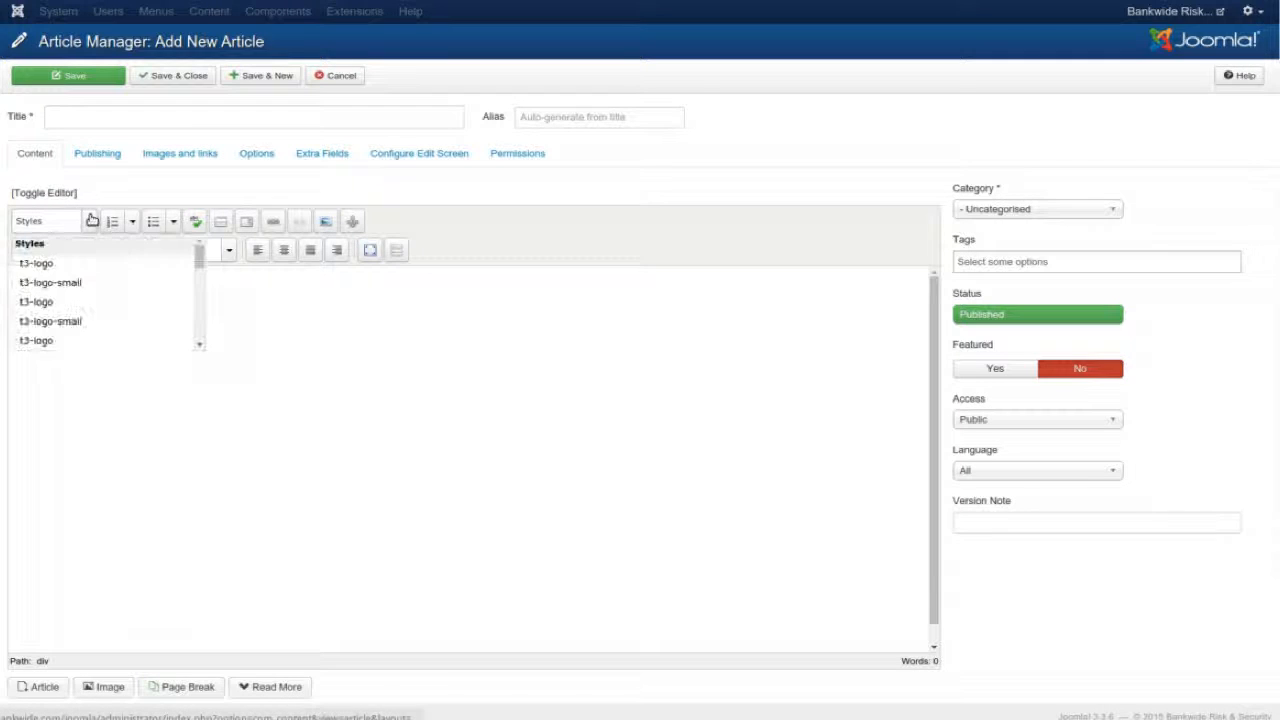
scroll(92, 268, down, 3)
scroll(90, 272, down, 5)
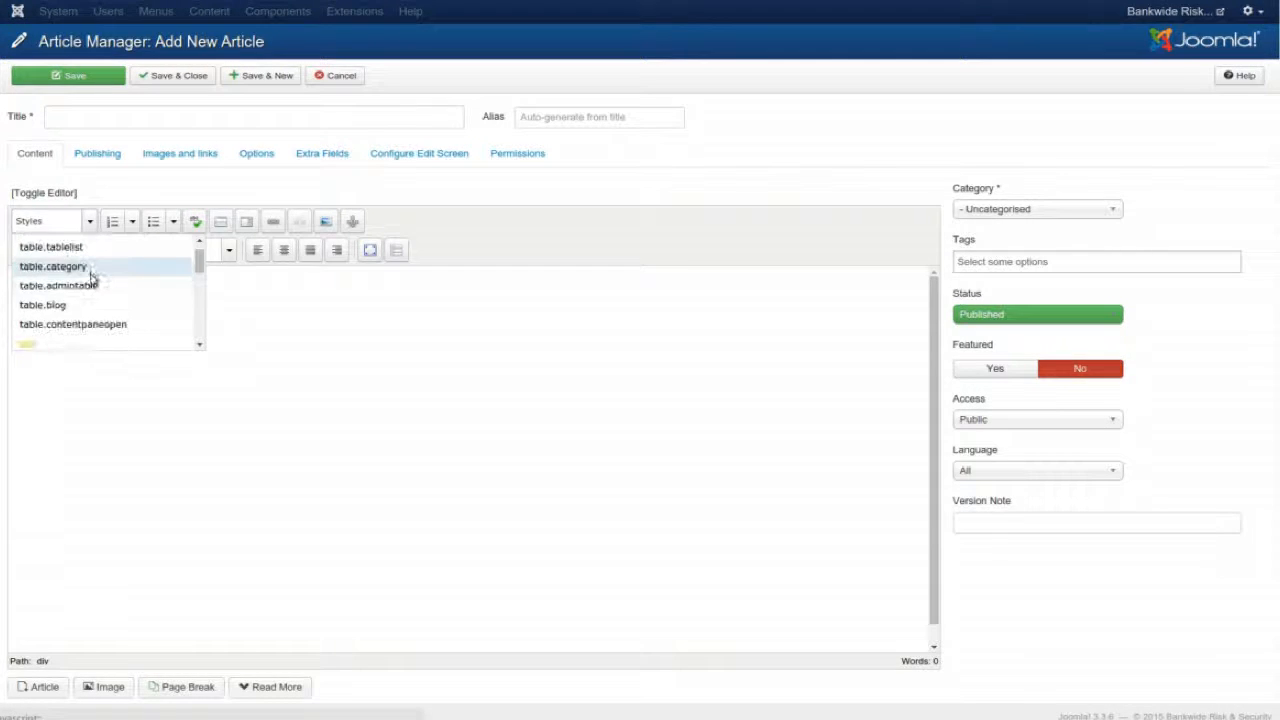
scroll(94, 302, down, 8)
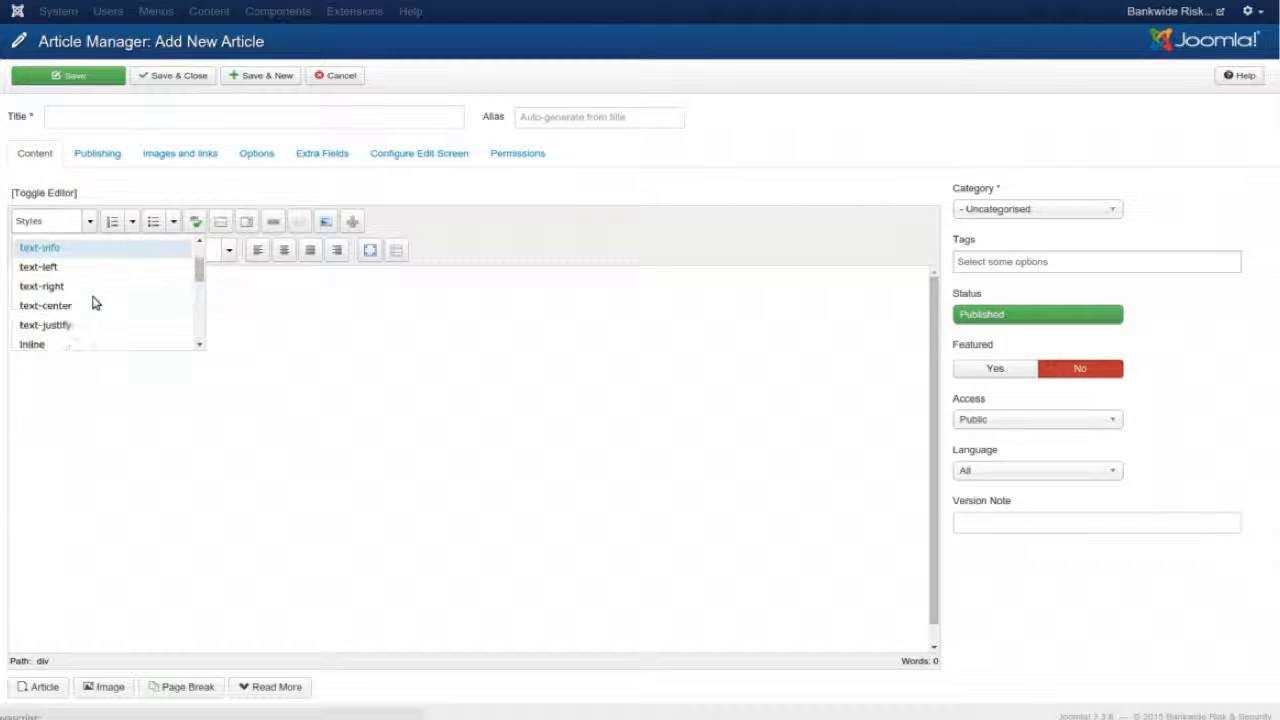
scroll(94, 302, down, 10)
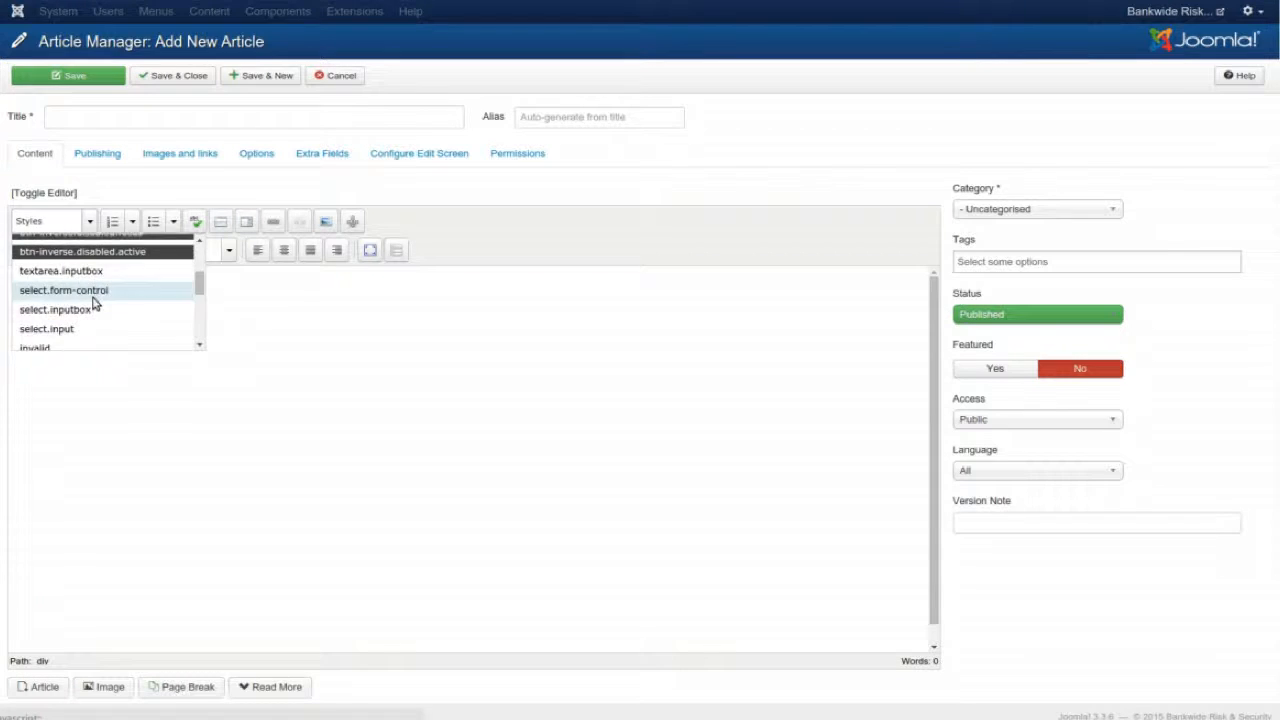
scroll(94, 303, down, 10)
scroll(94, 303, down, 5)
scroll(94, 303, up, 6)
scroll(94, 302, down, 6)
scroll(94, 303, down, 8)
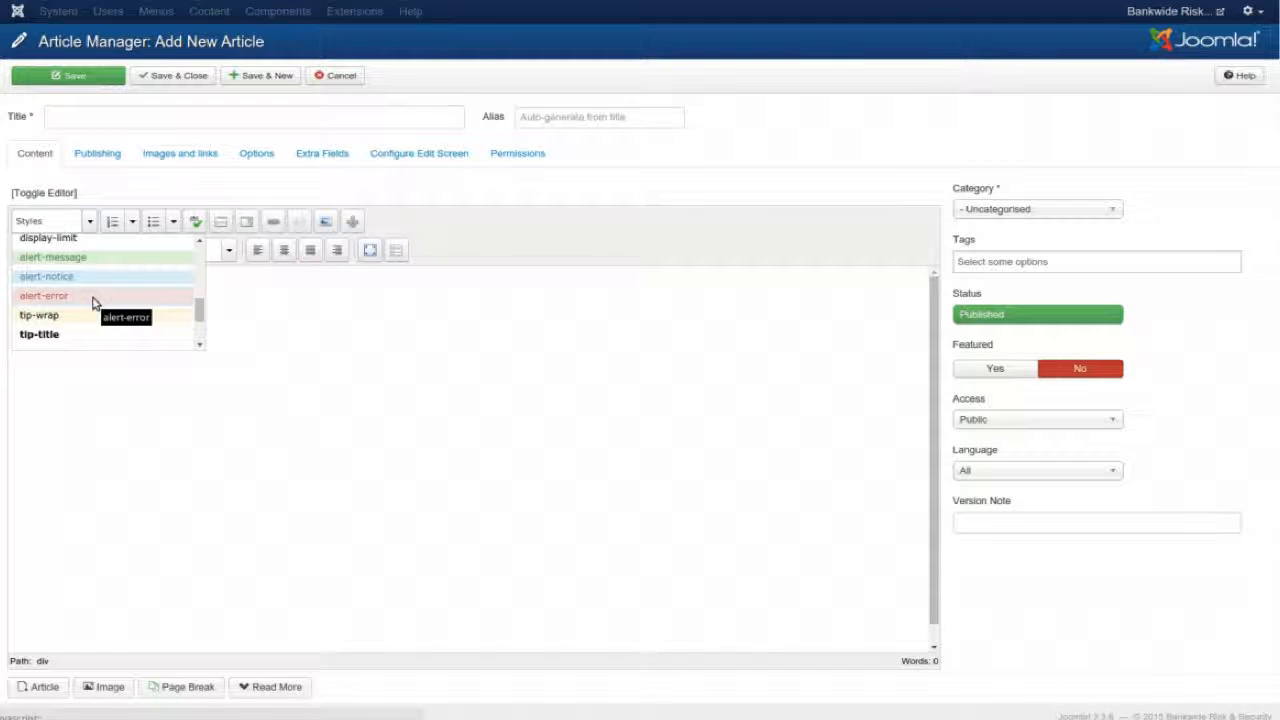
click(86, 318)
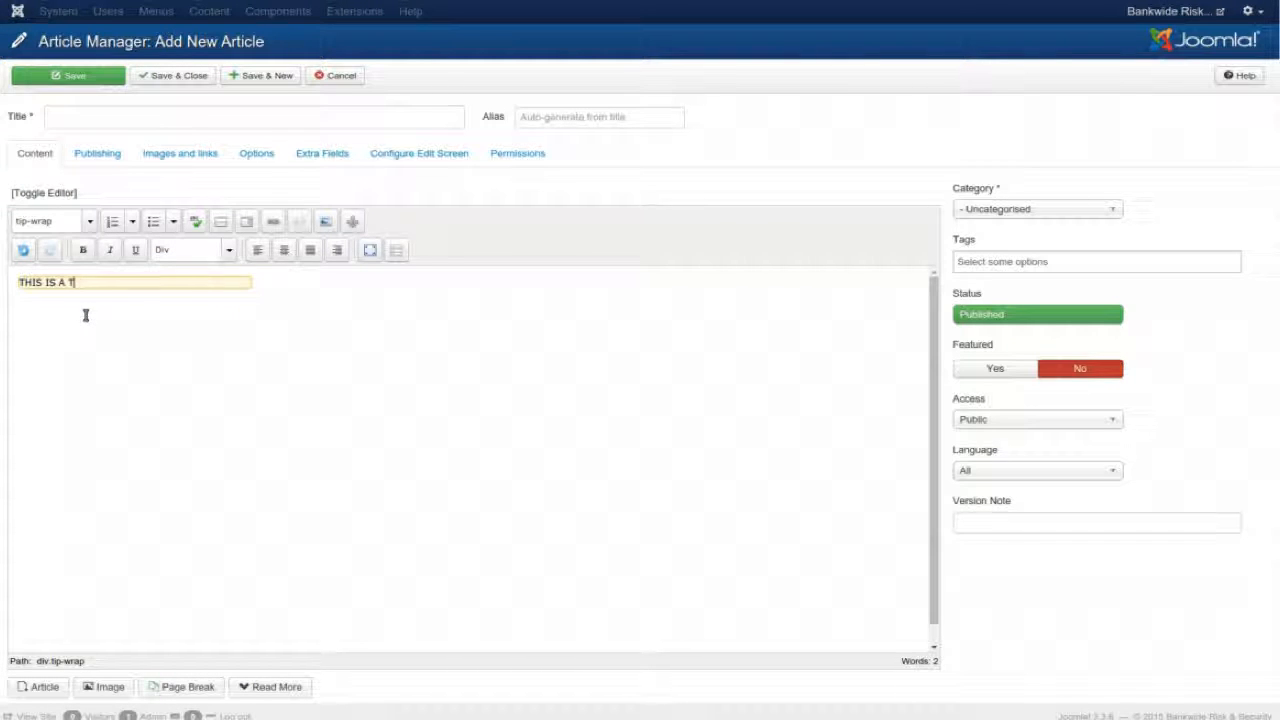
Wrap "THIS IS A TIP" in <h2> tags in the article's HTML source and return to the visual editor
click(62, 192)
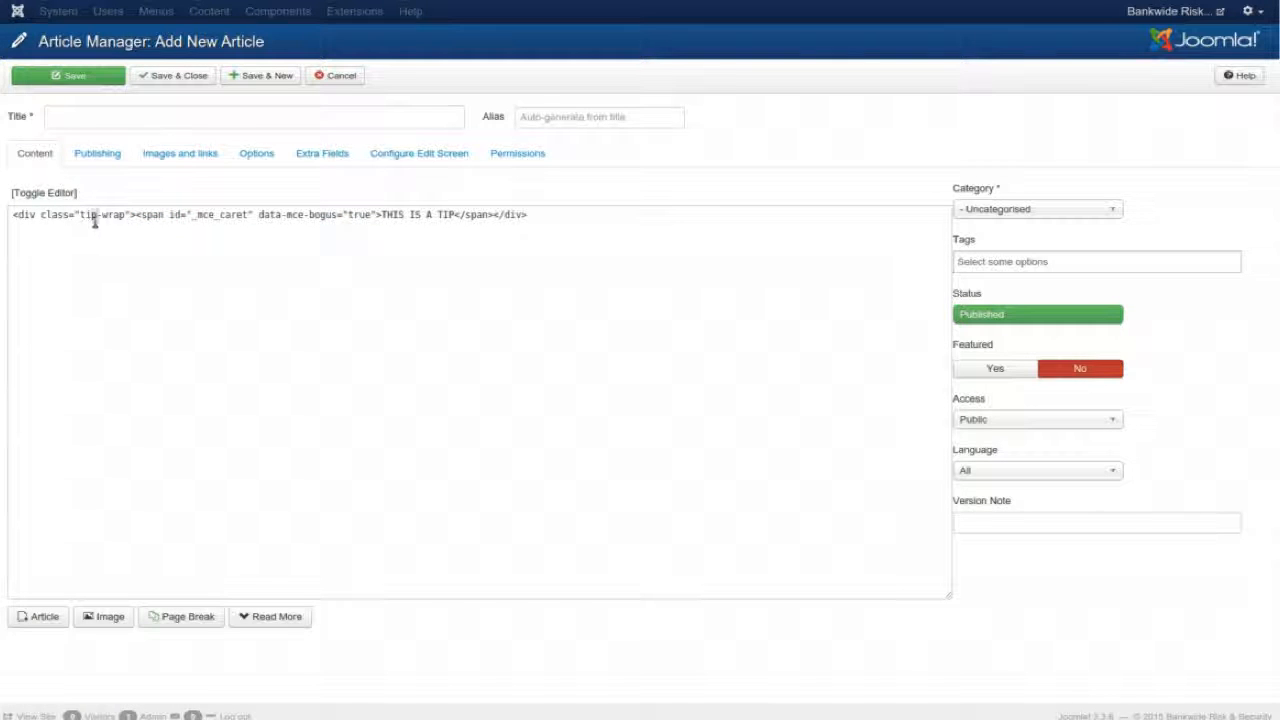
click(382, 215)
text(<)
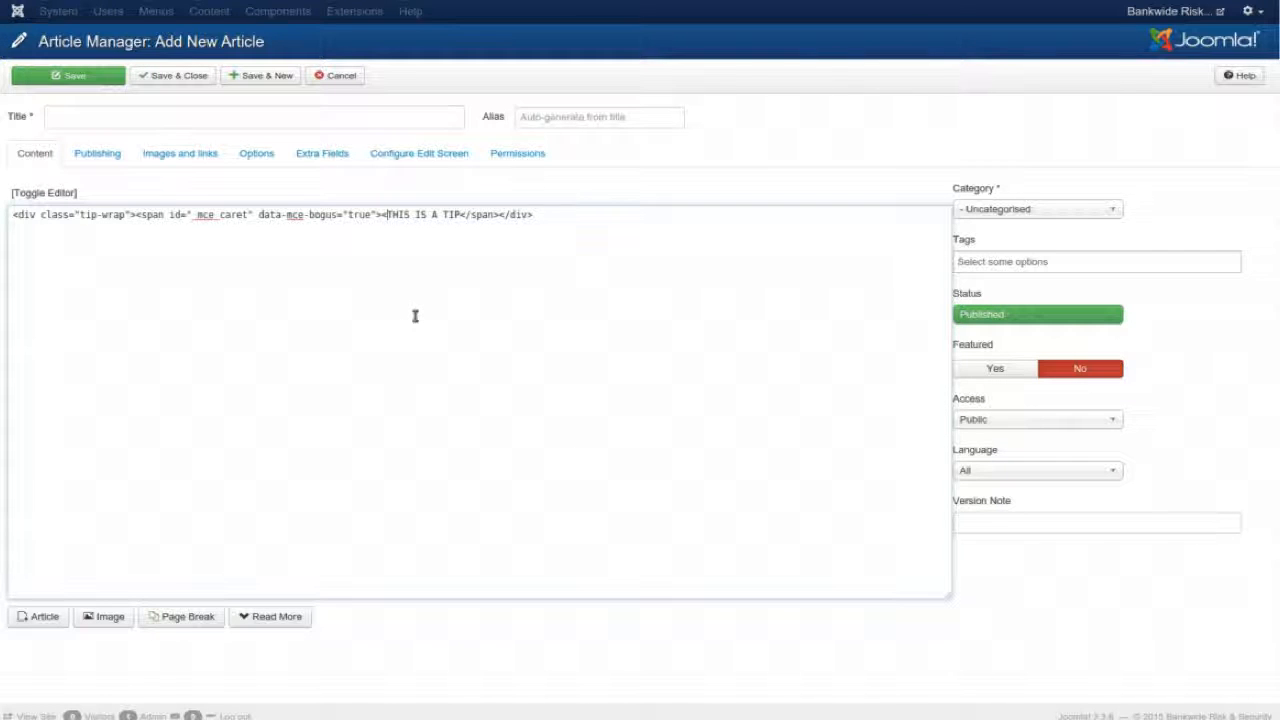
text(h2>)
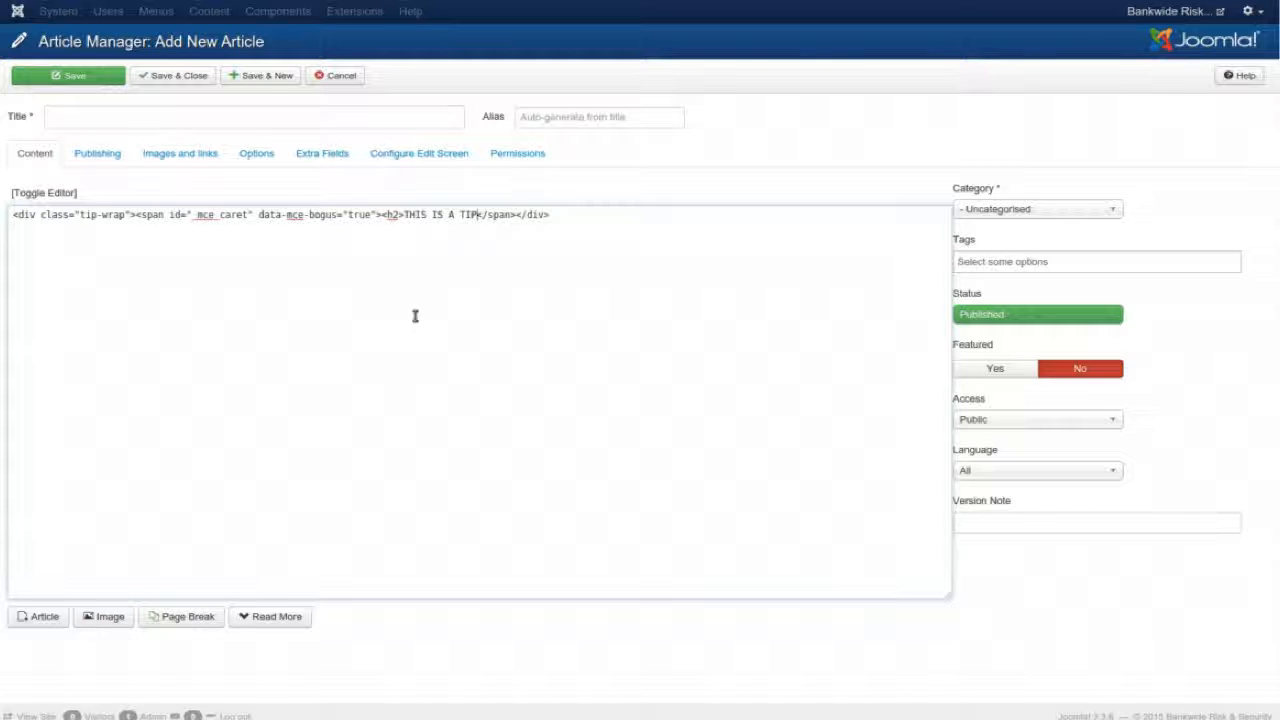
text(</h2)
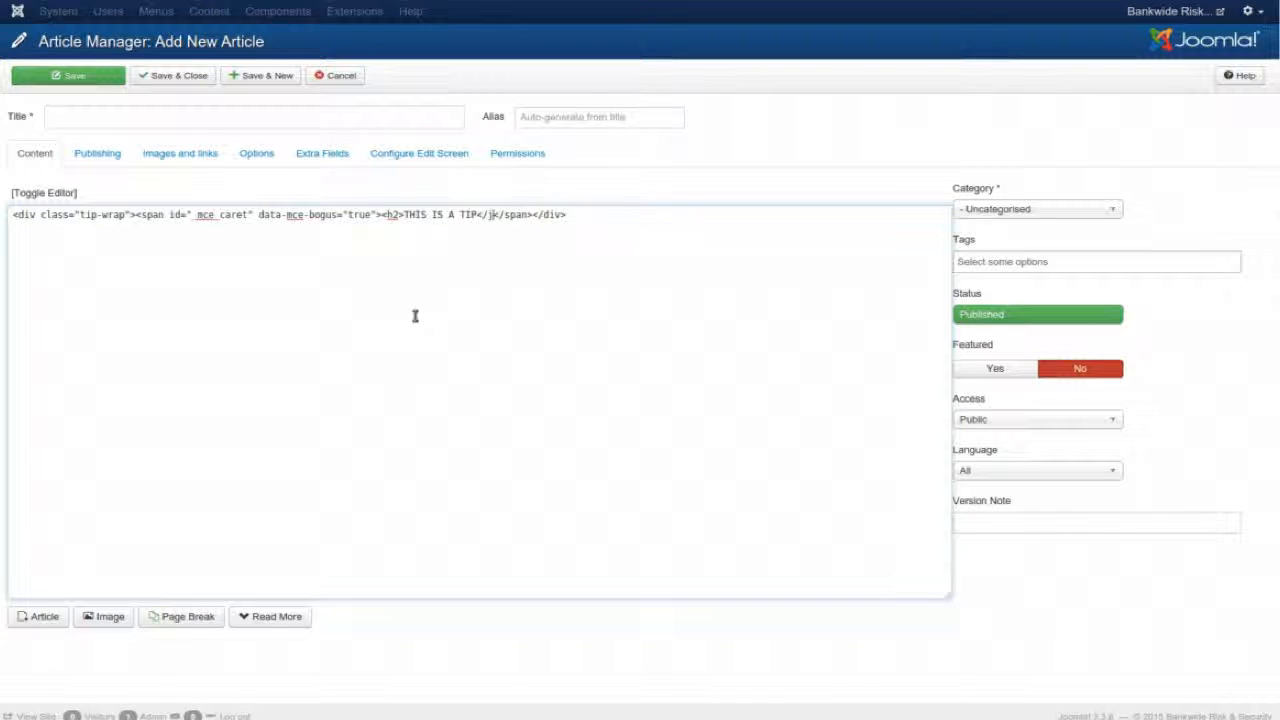
text(>)
click(57, 193)
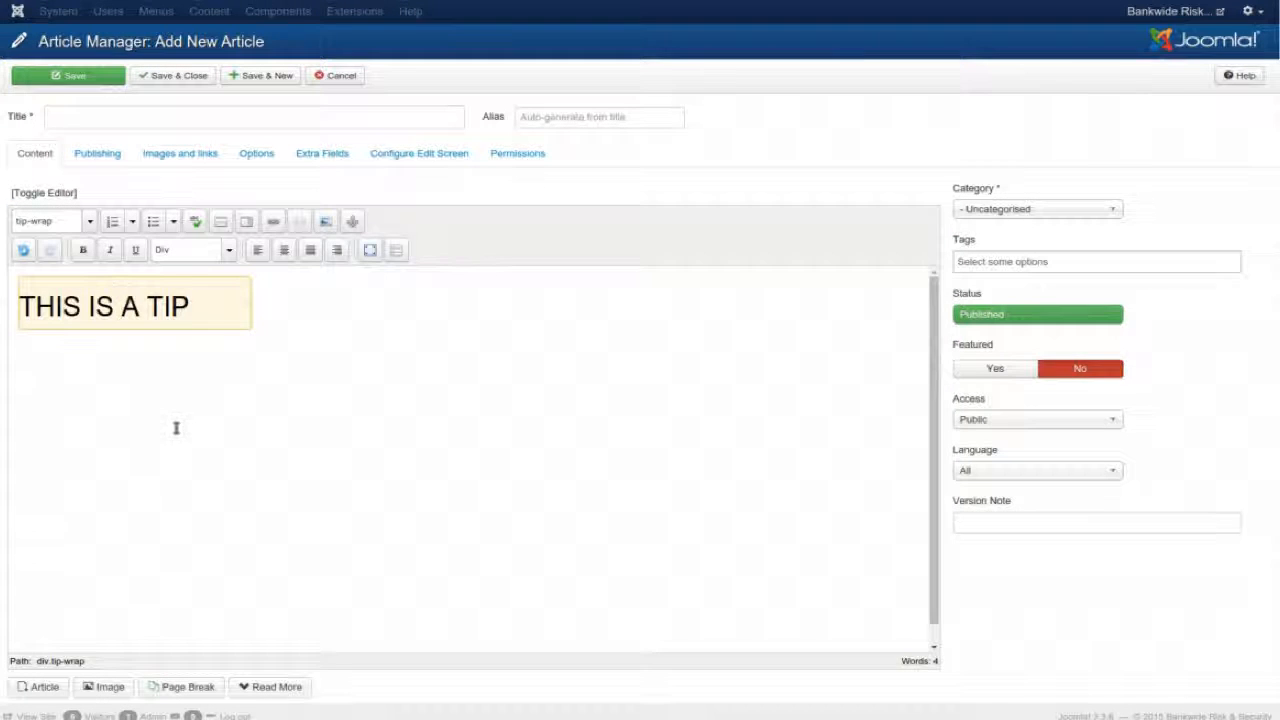
Try to pad the h2 text with spaces on both sides in the HTML source, switching between source and visual views
click(55, 195)
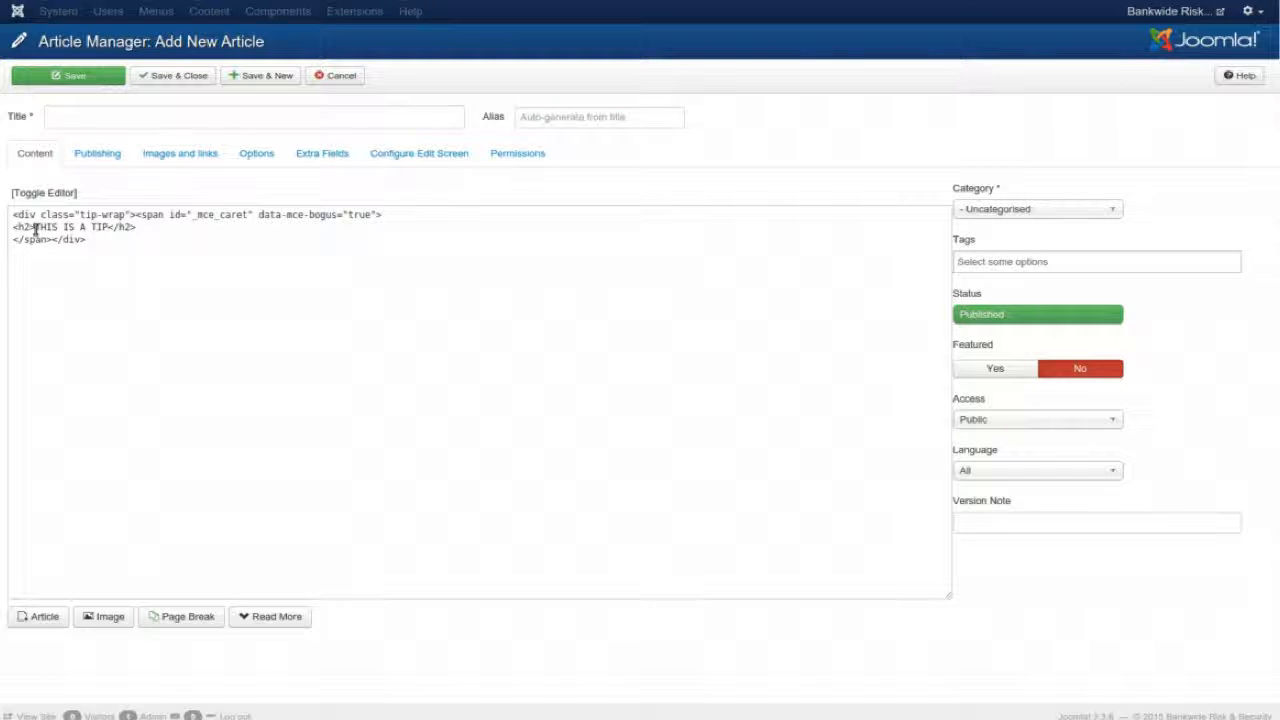
click(112, 228)
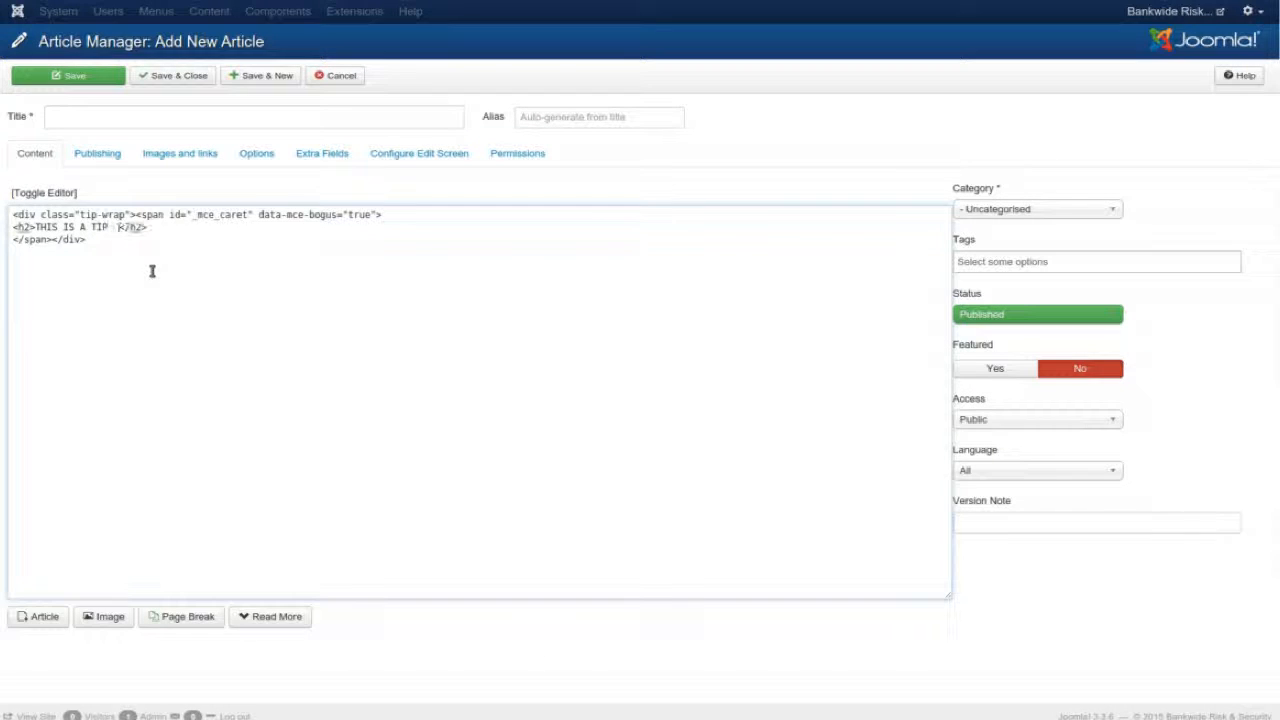
click(33, 227)
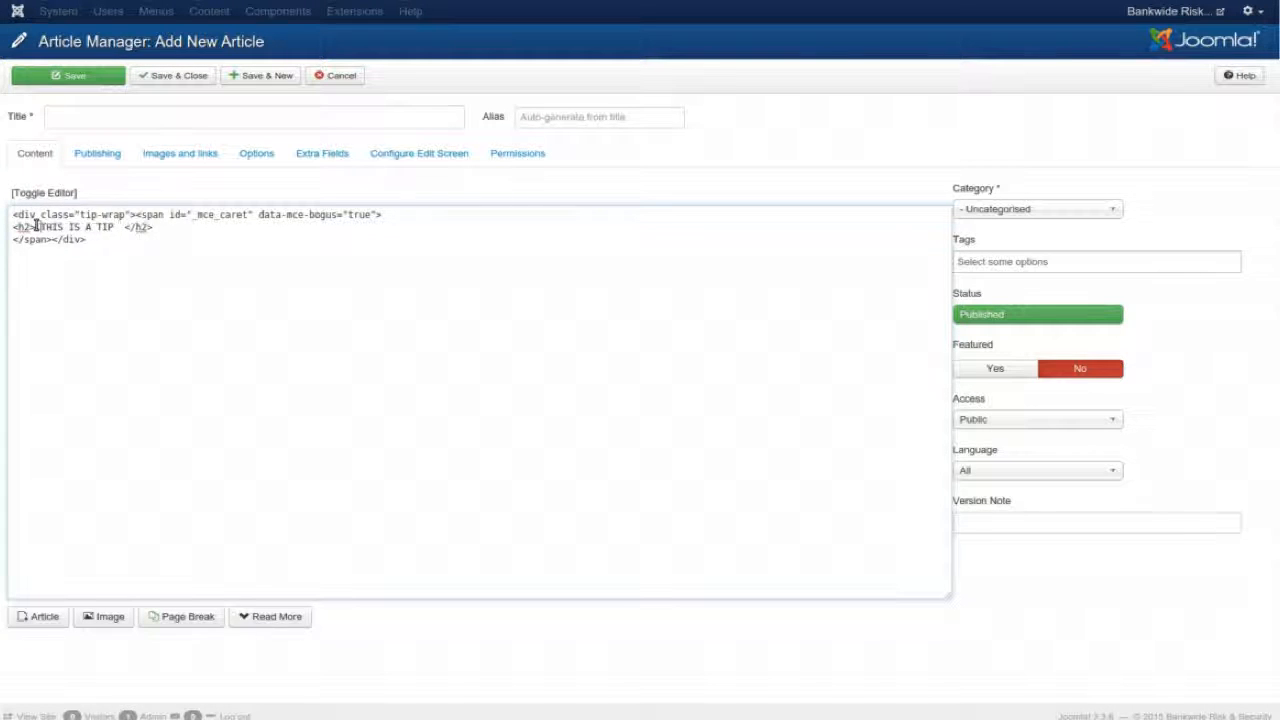
click(42, 194)
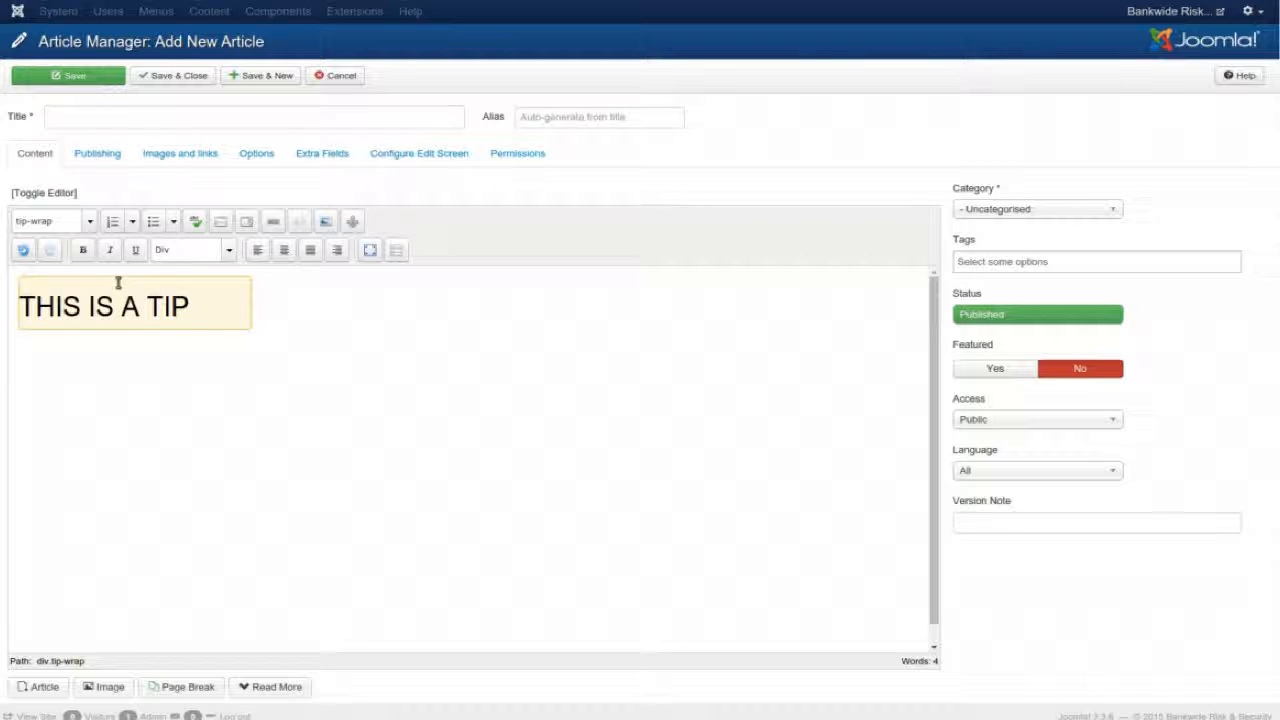
click(57, 193)
click(37, 229)
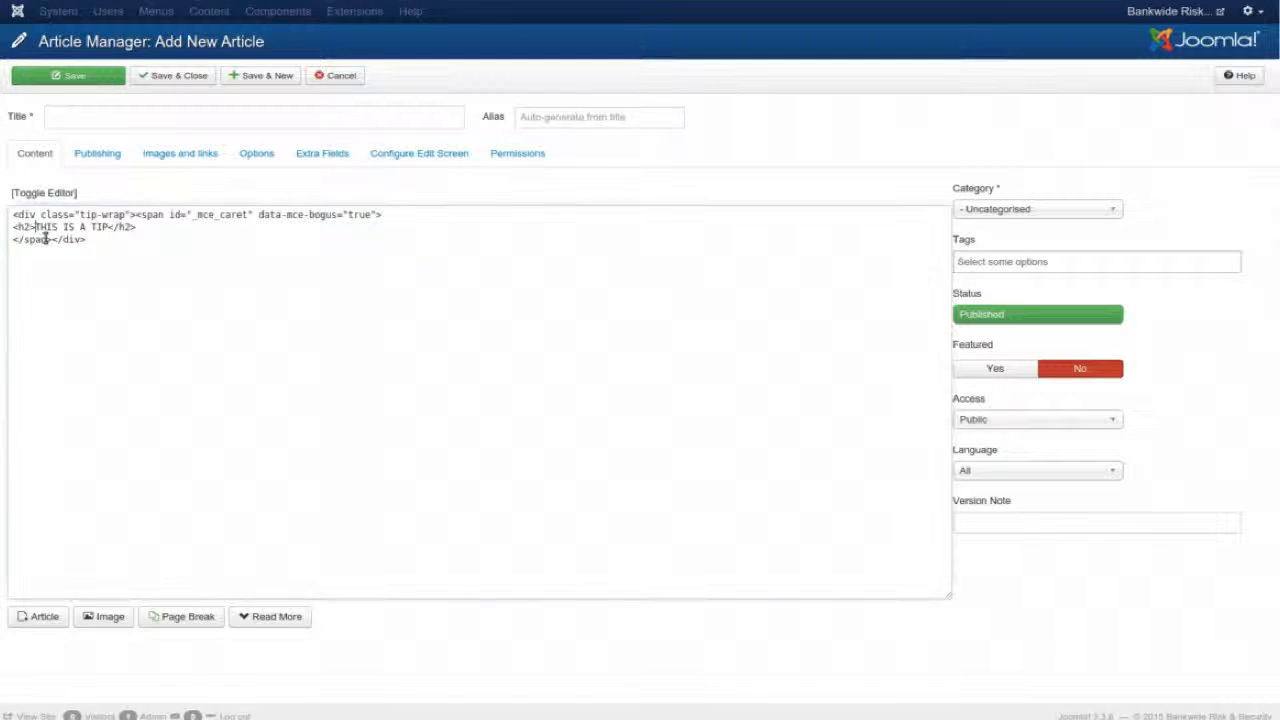
click(66, 193)
Center the "THIS IS A TIP" heading within its tip box and delete the space in front of it
click(25, 307)
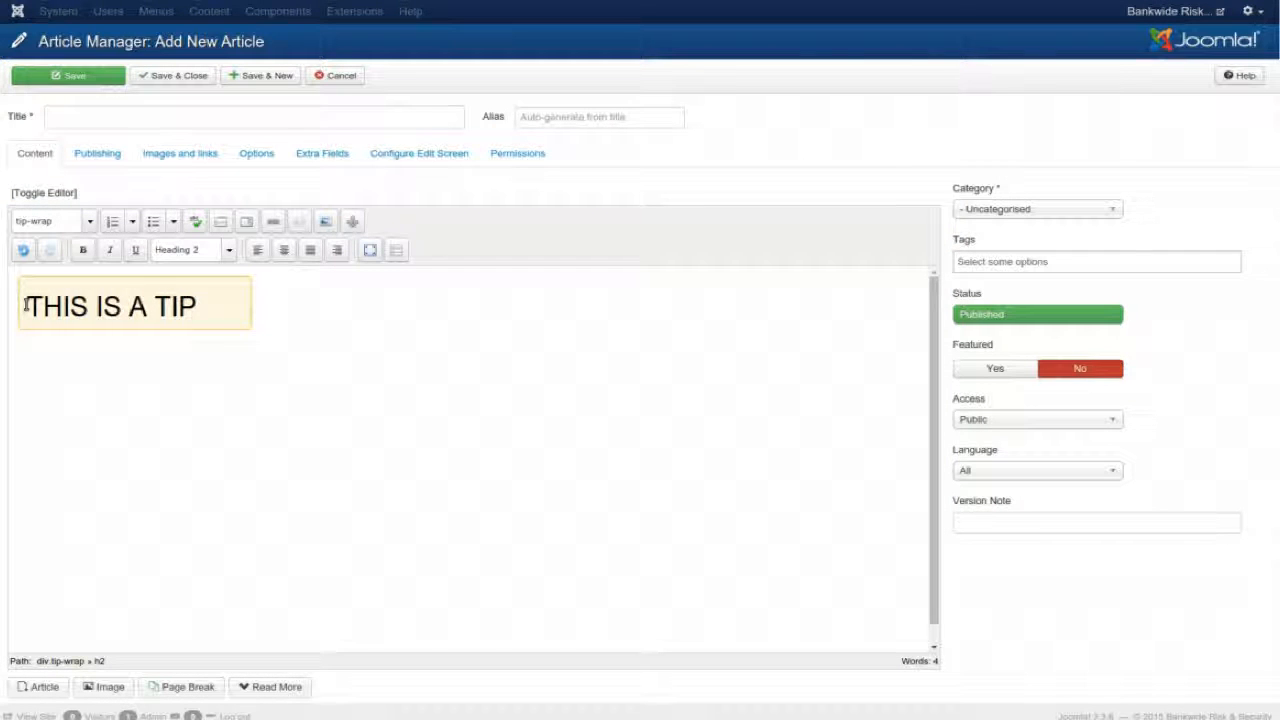
click(283, 251)
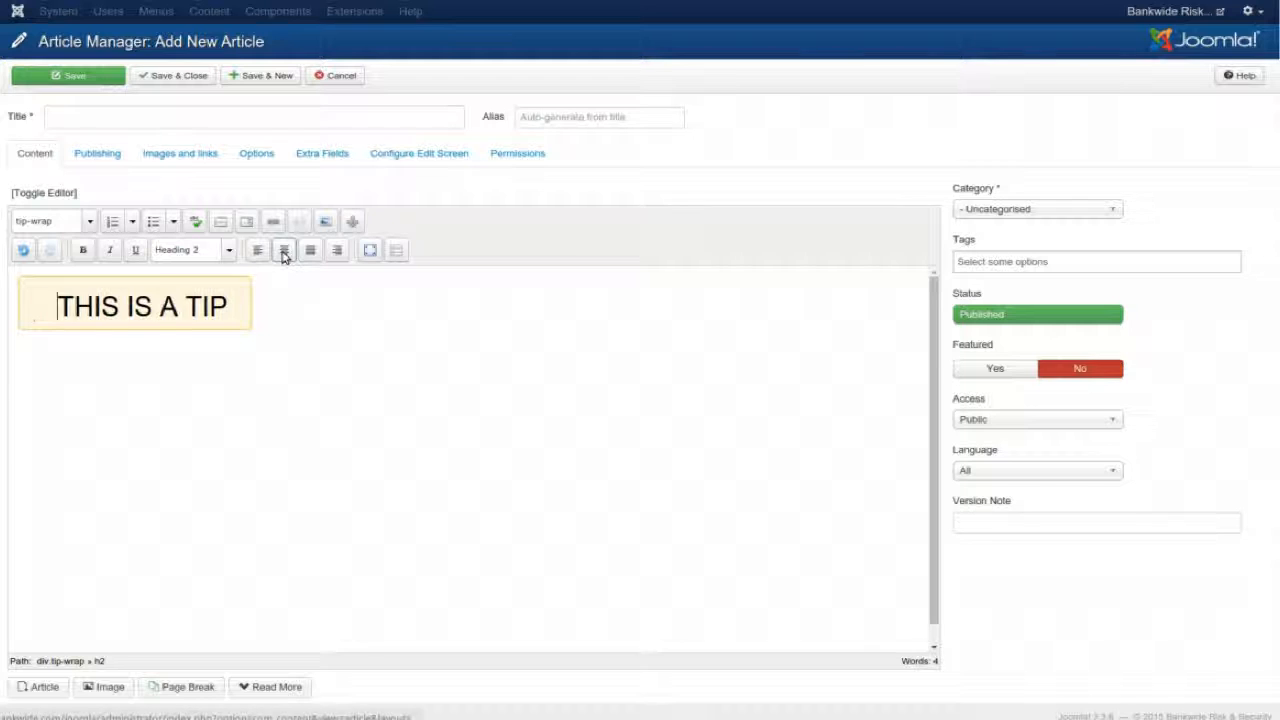
key(BackSpace)
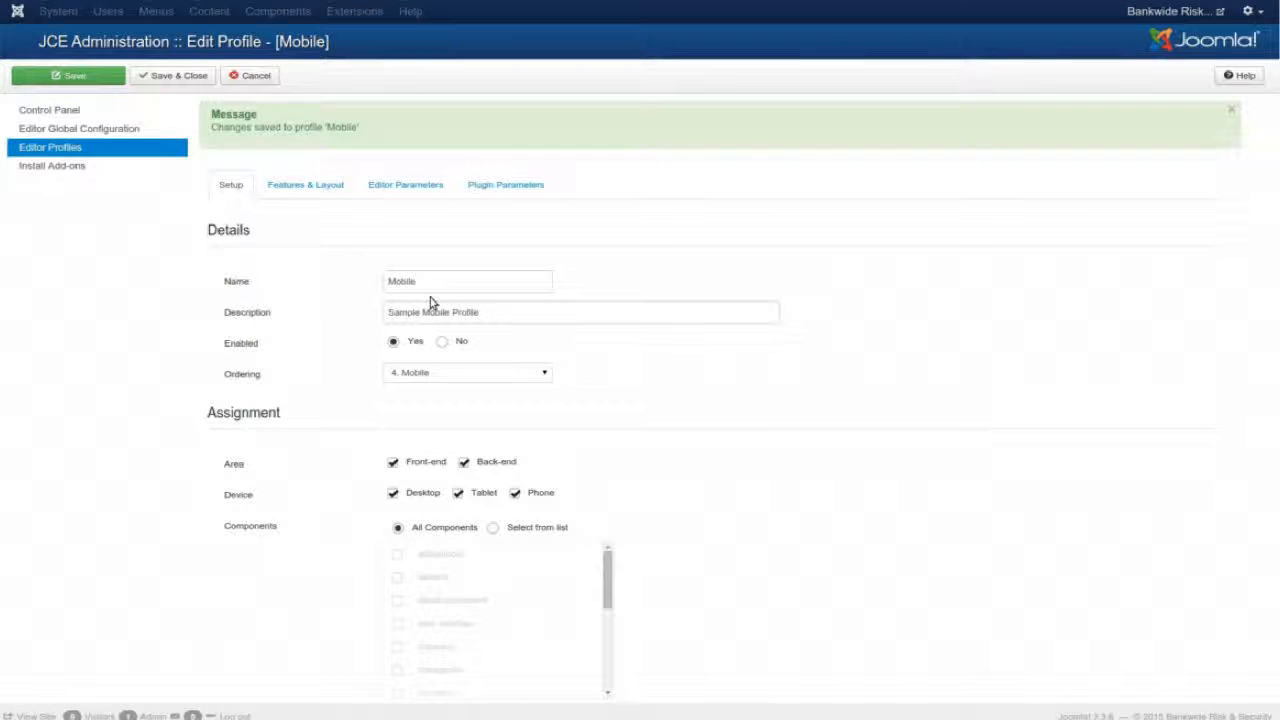
Return to the JCE Mobile profile, then save and close it
click(168, 77)
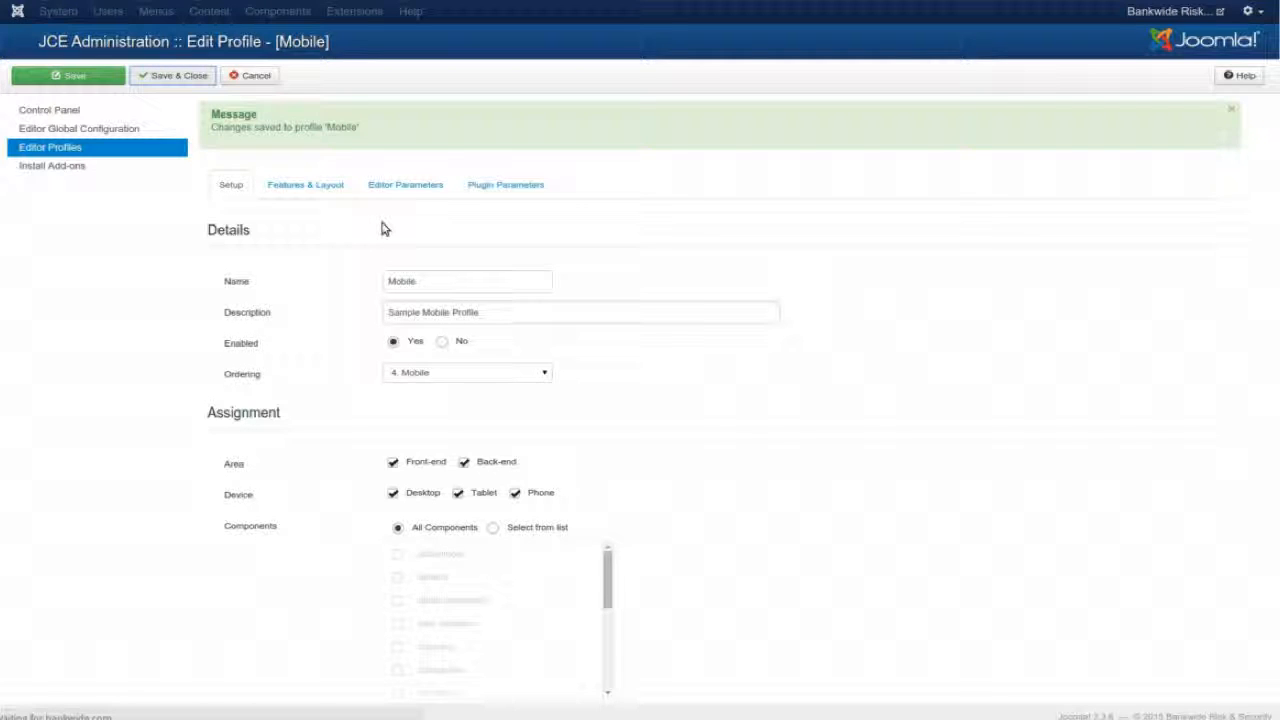